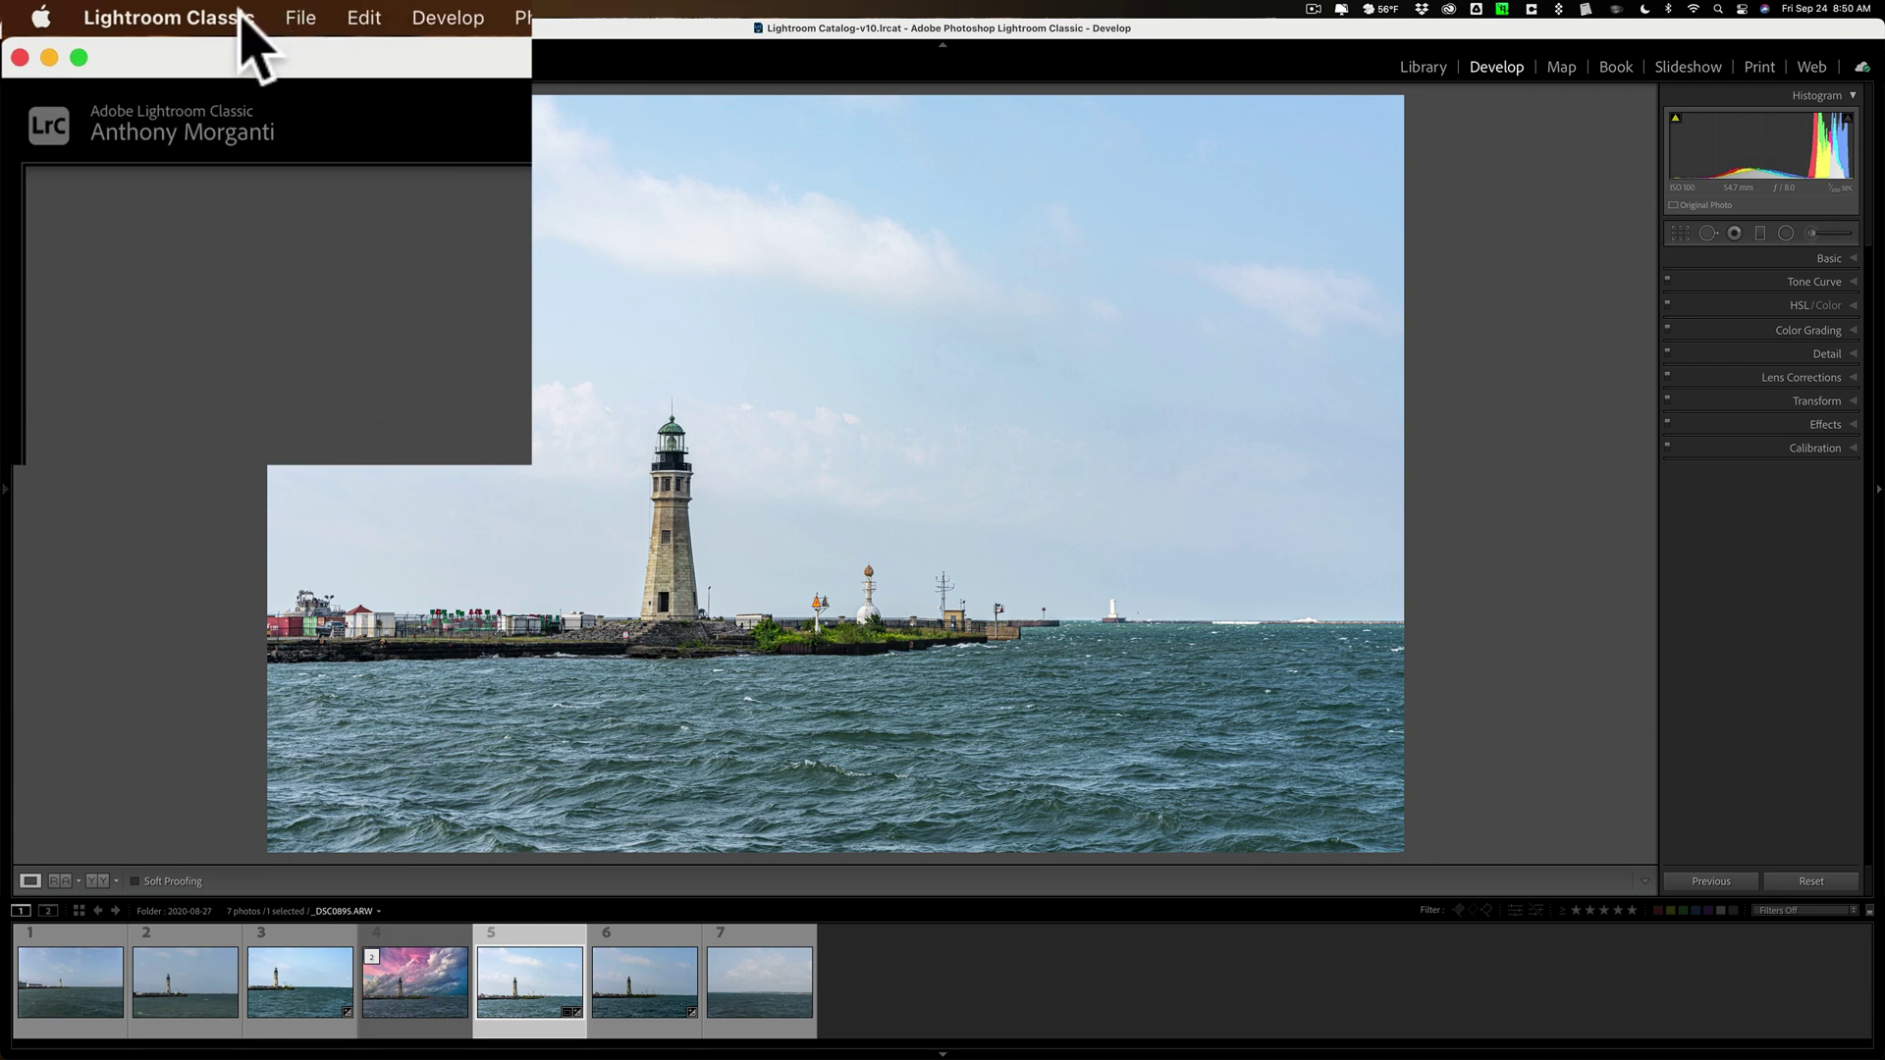
- Open Lightroom Classic Preferences on the External Editing tab, showing the current Topaz DeNoise AI editor
click(120, 9)
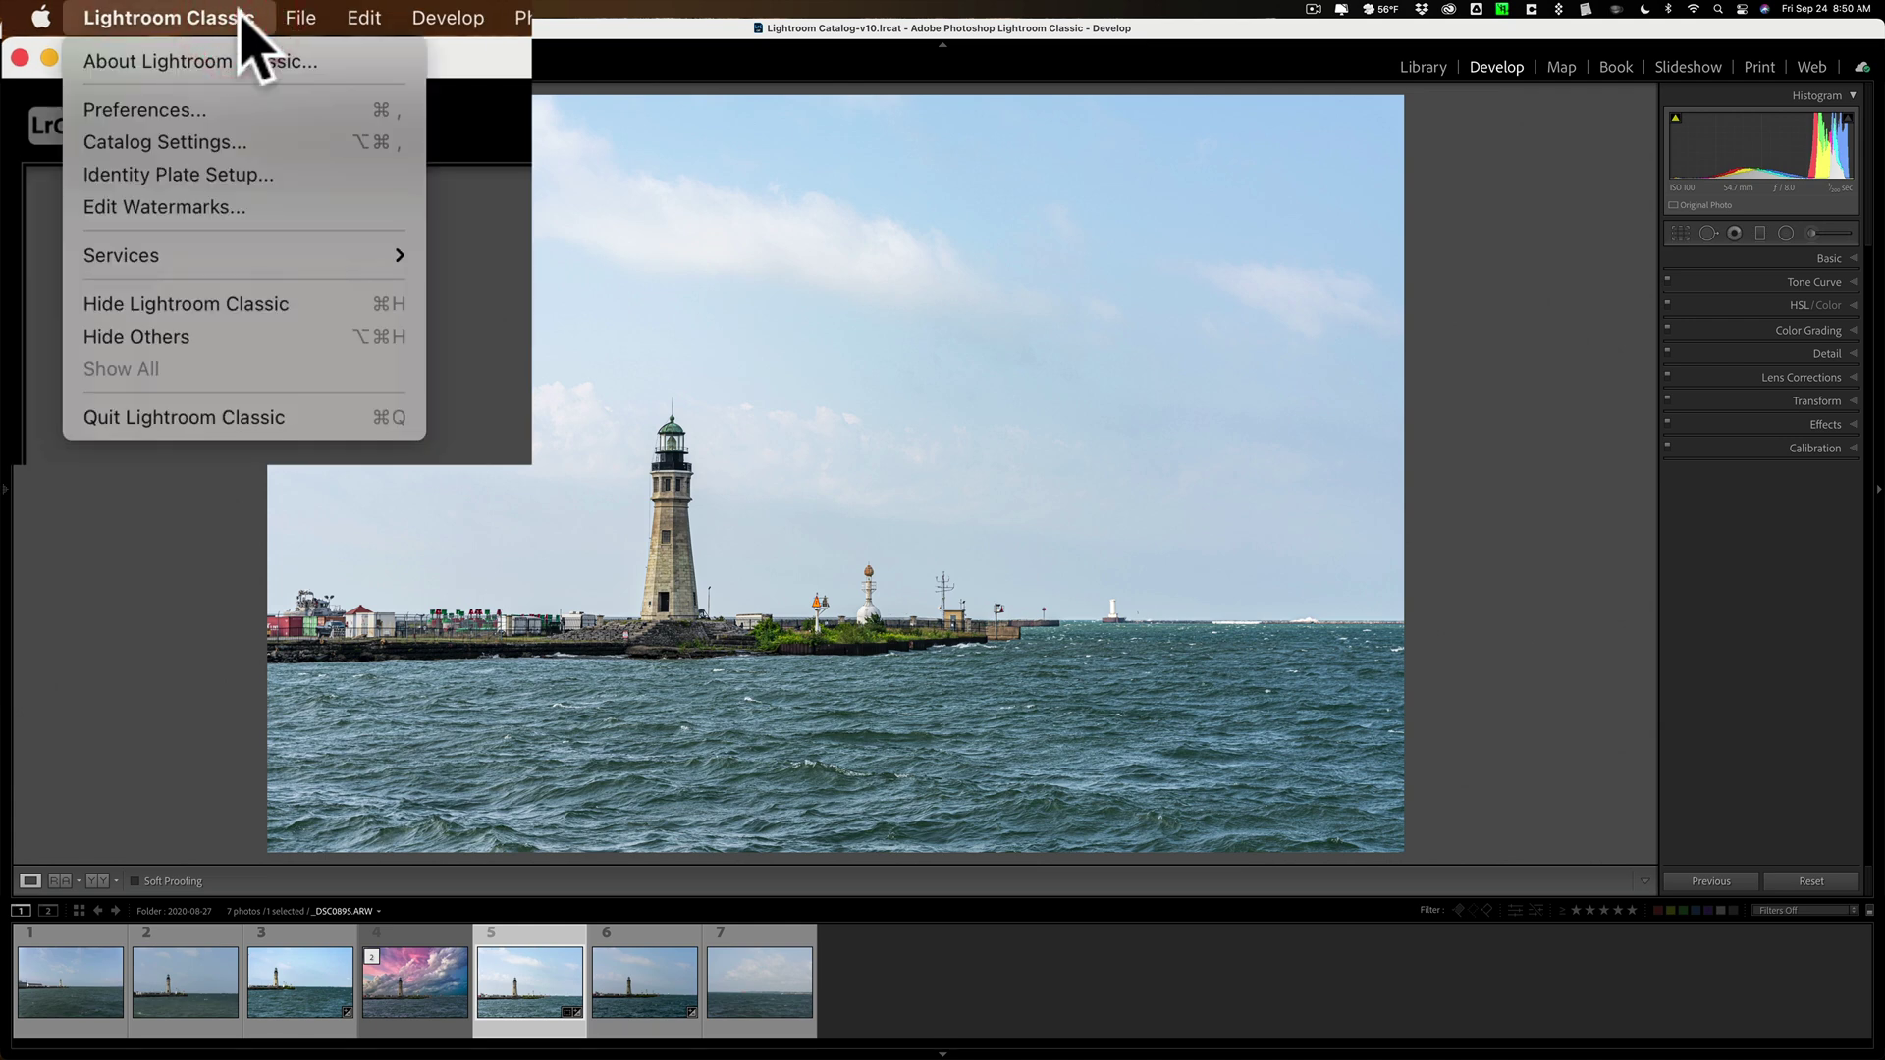
mouse_move(350, 22)
mouse_move(246, 20)
click(218, 104)
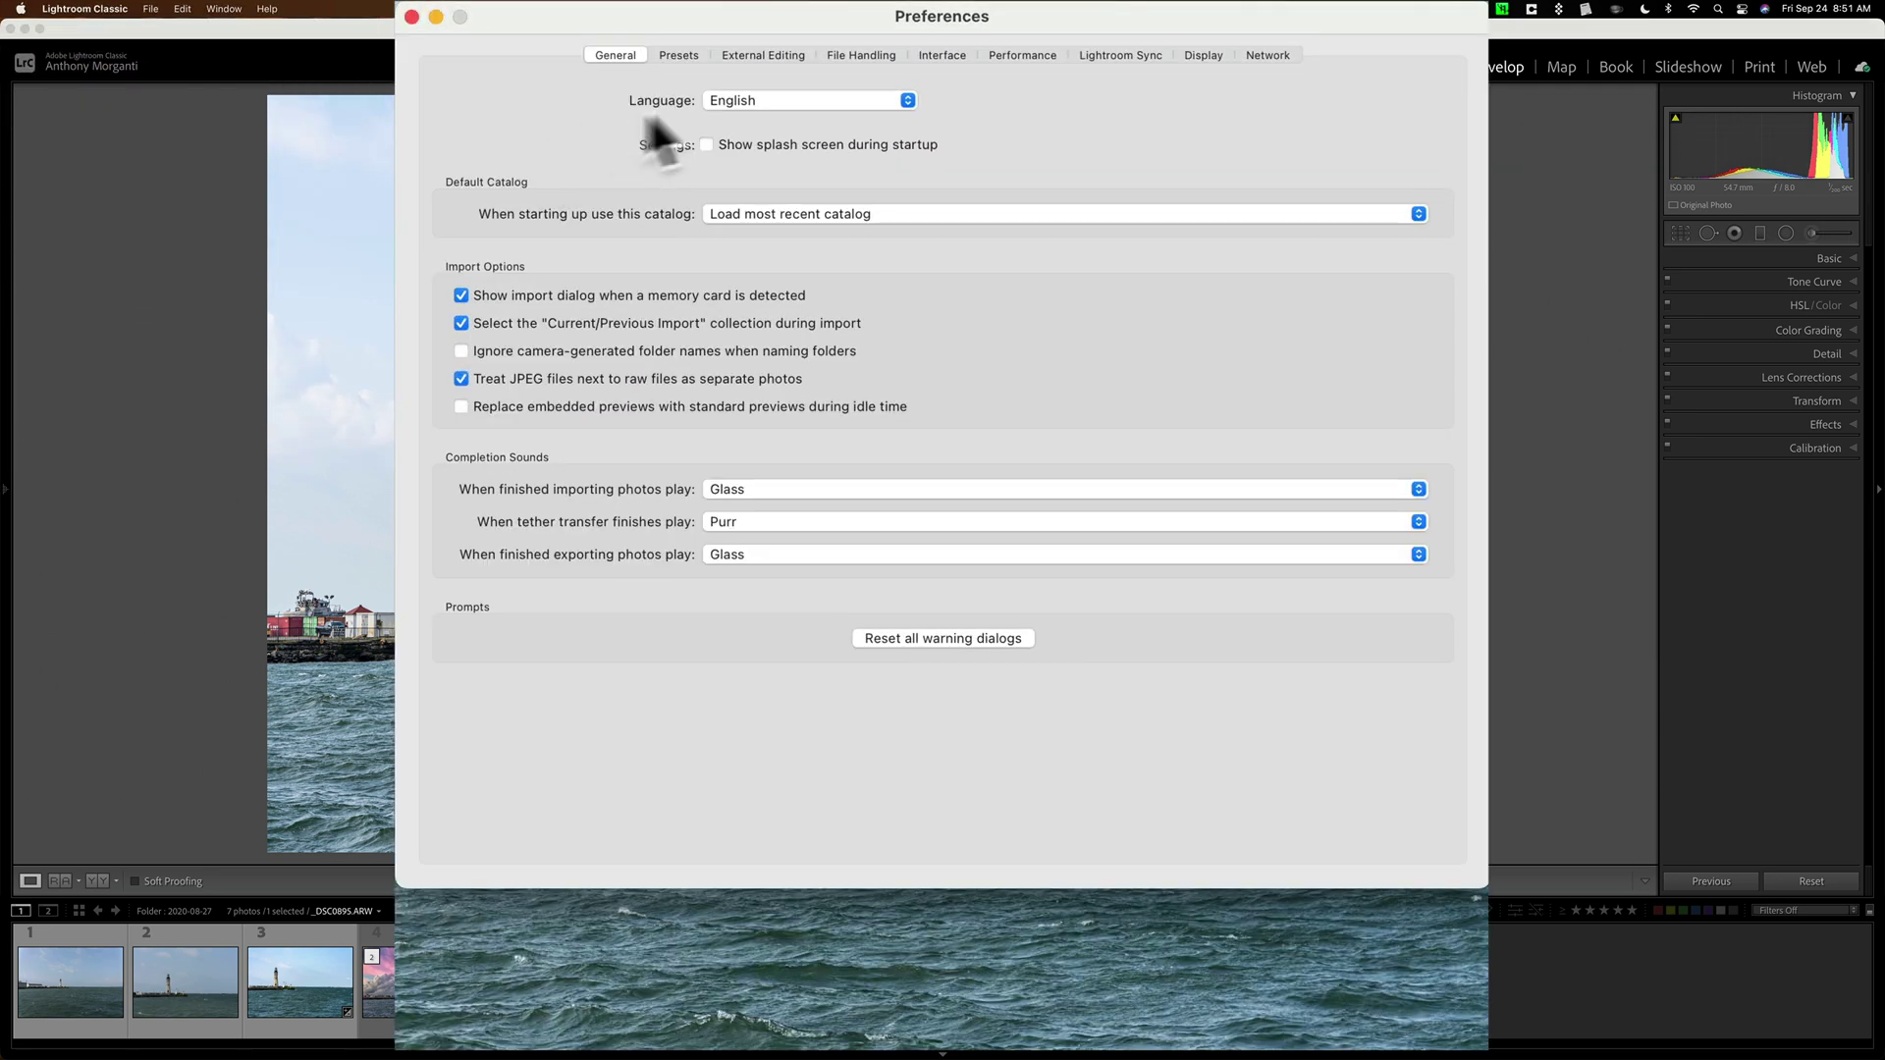
click(756, 54)
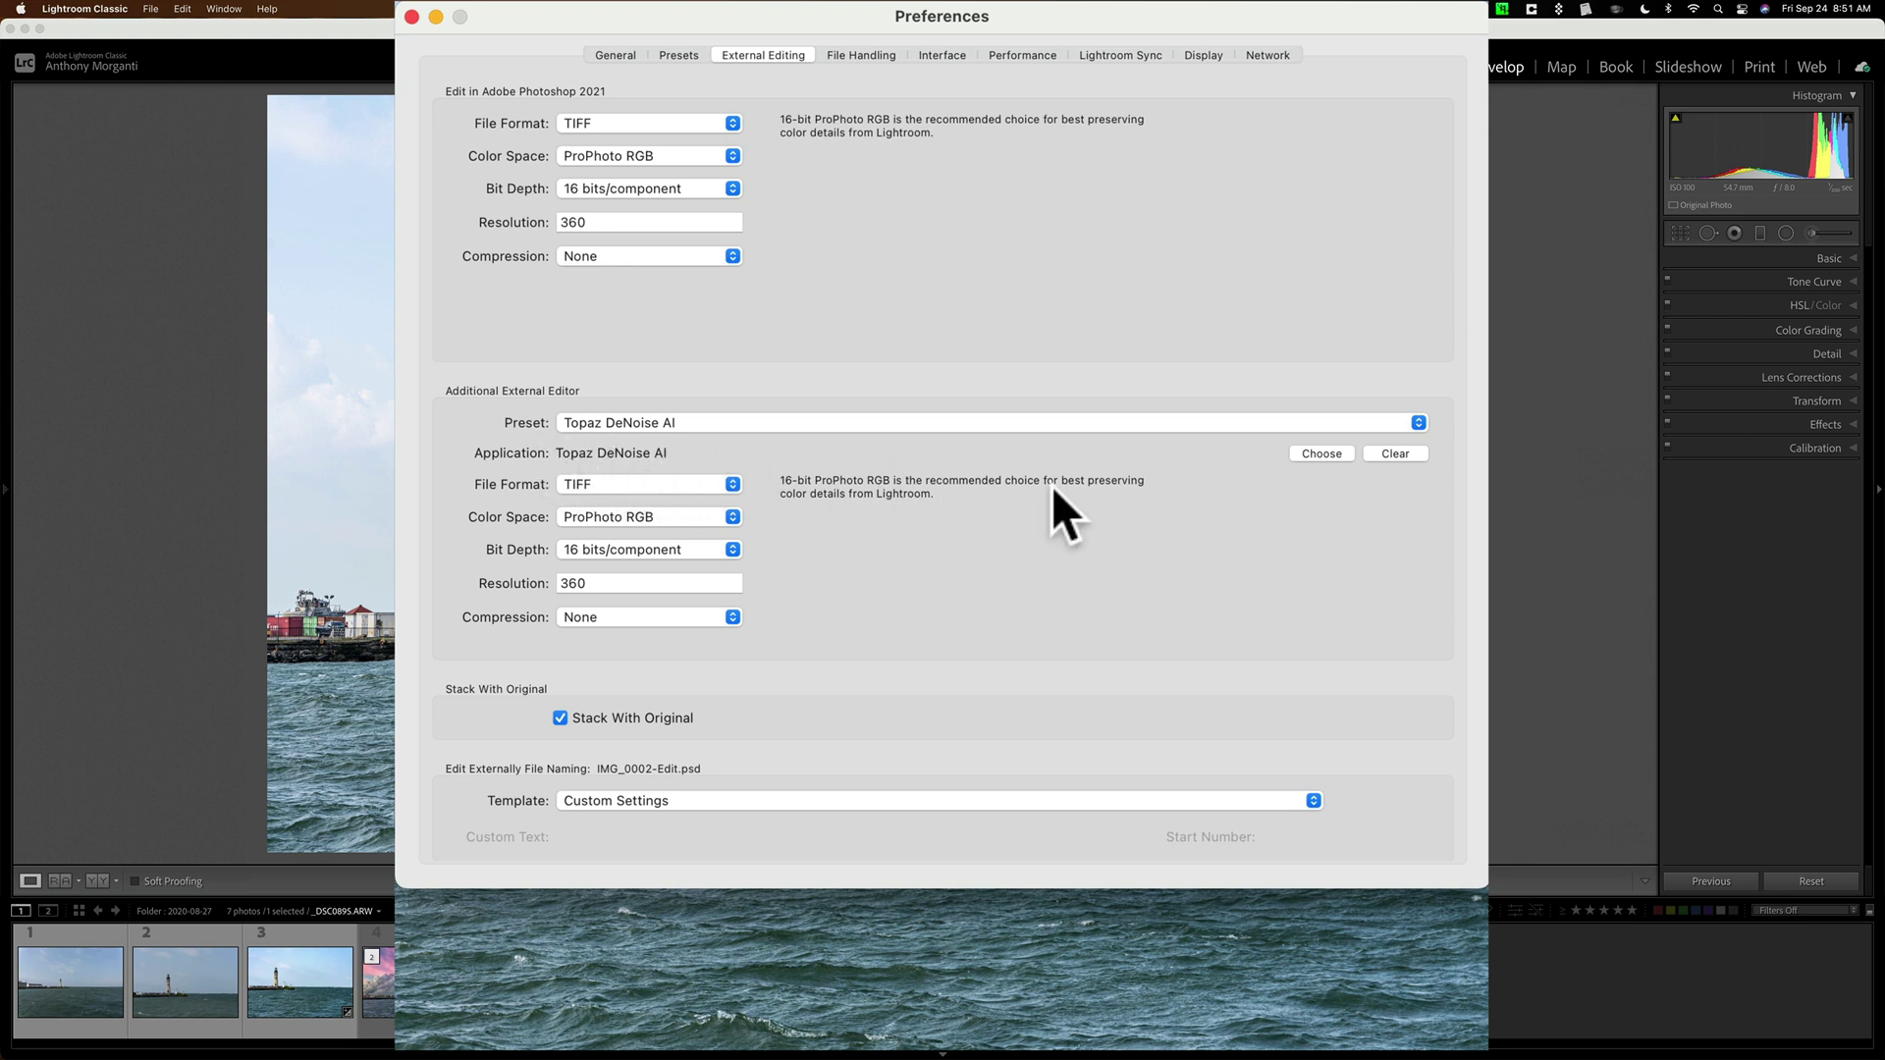
- Pick ON1 Photo RAW 2022.app from its Applications folder as the additional external editor
click(1319, 452)
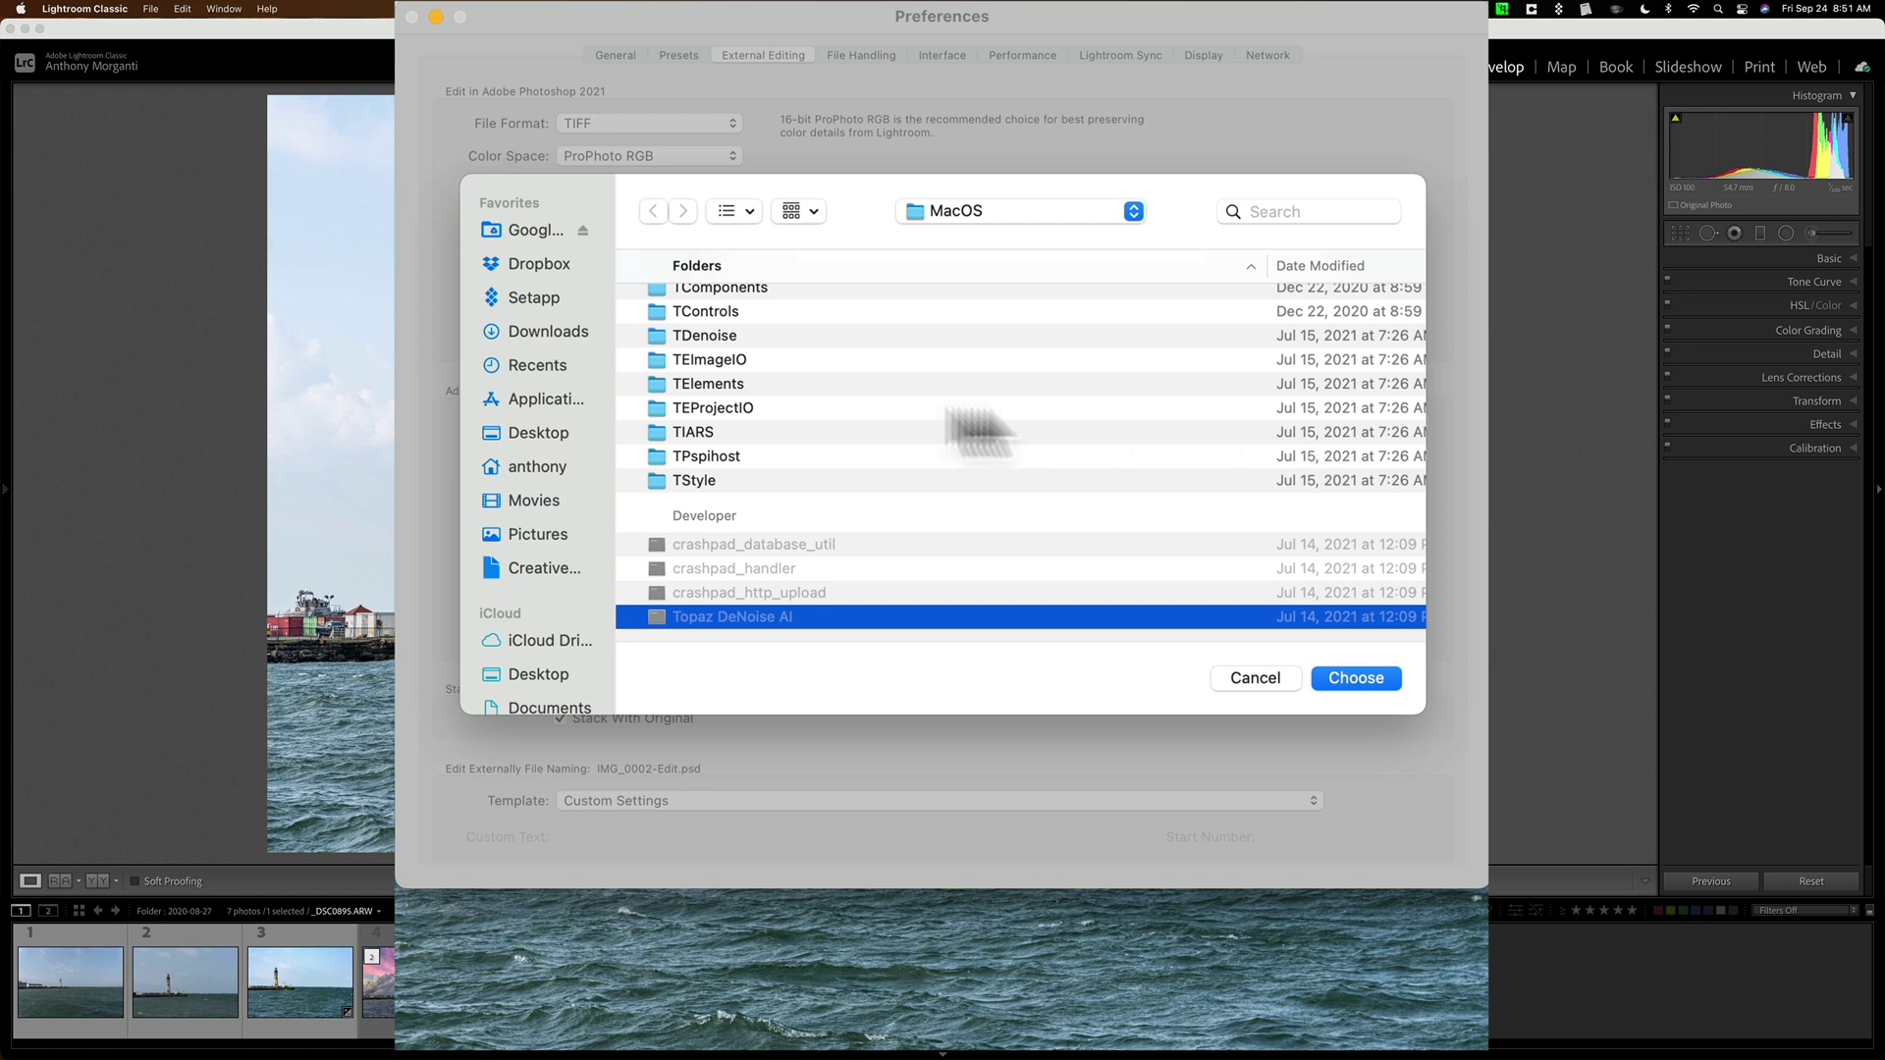
click(536, 397)
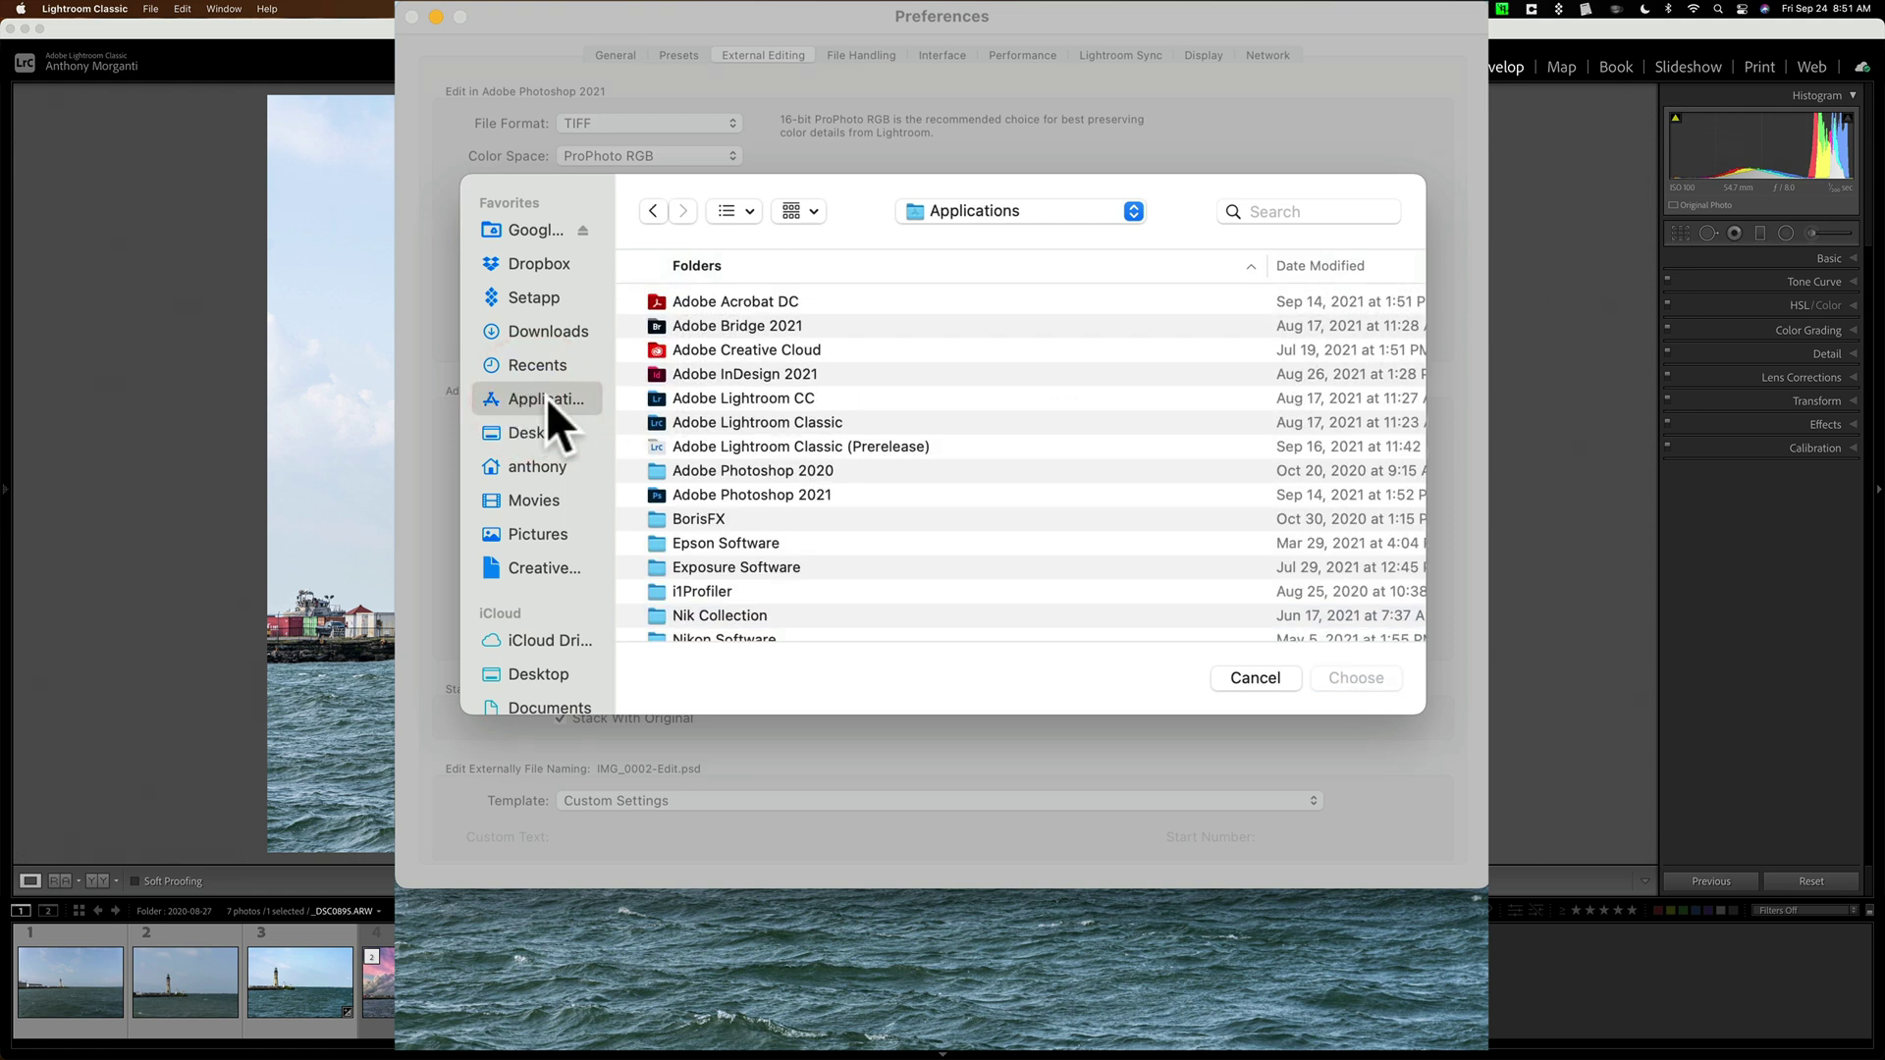
scroll(776, 462, down, 5)
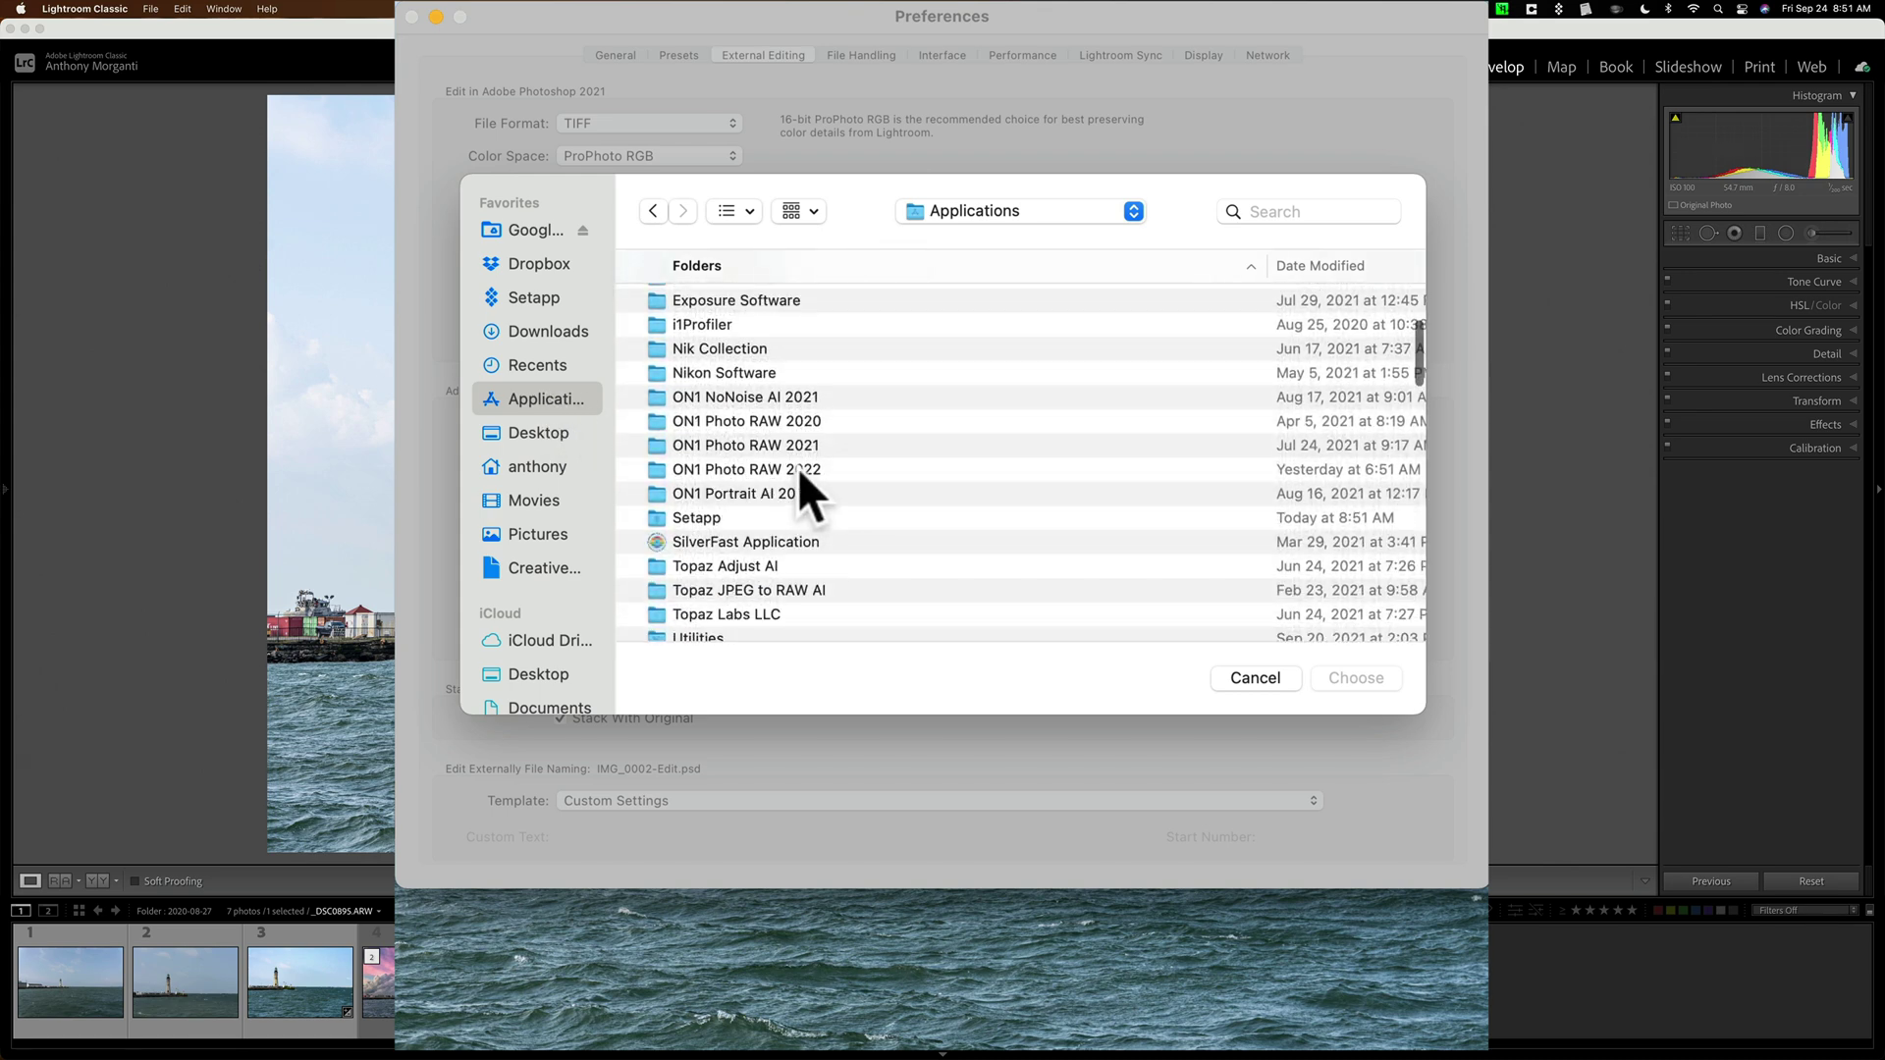
double_click(784, 467)
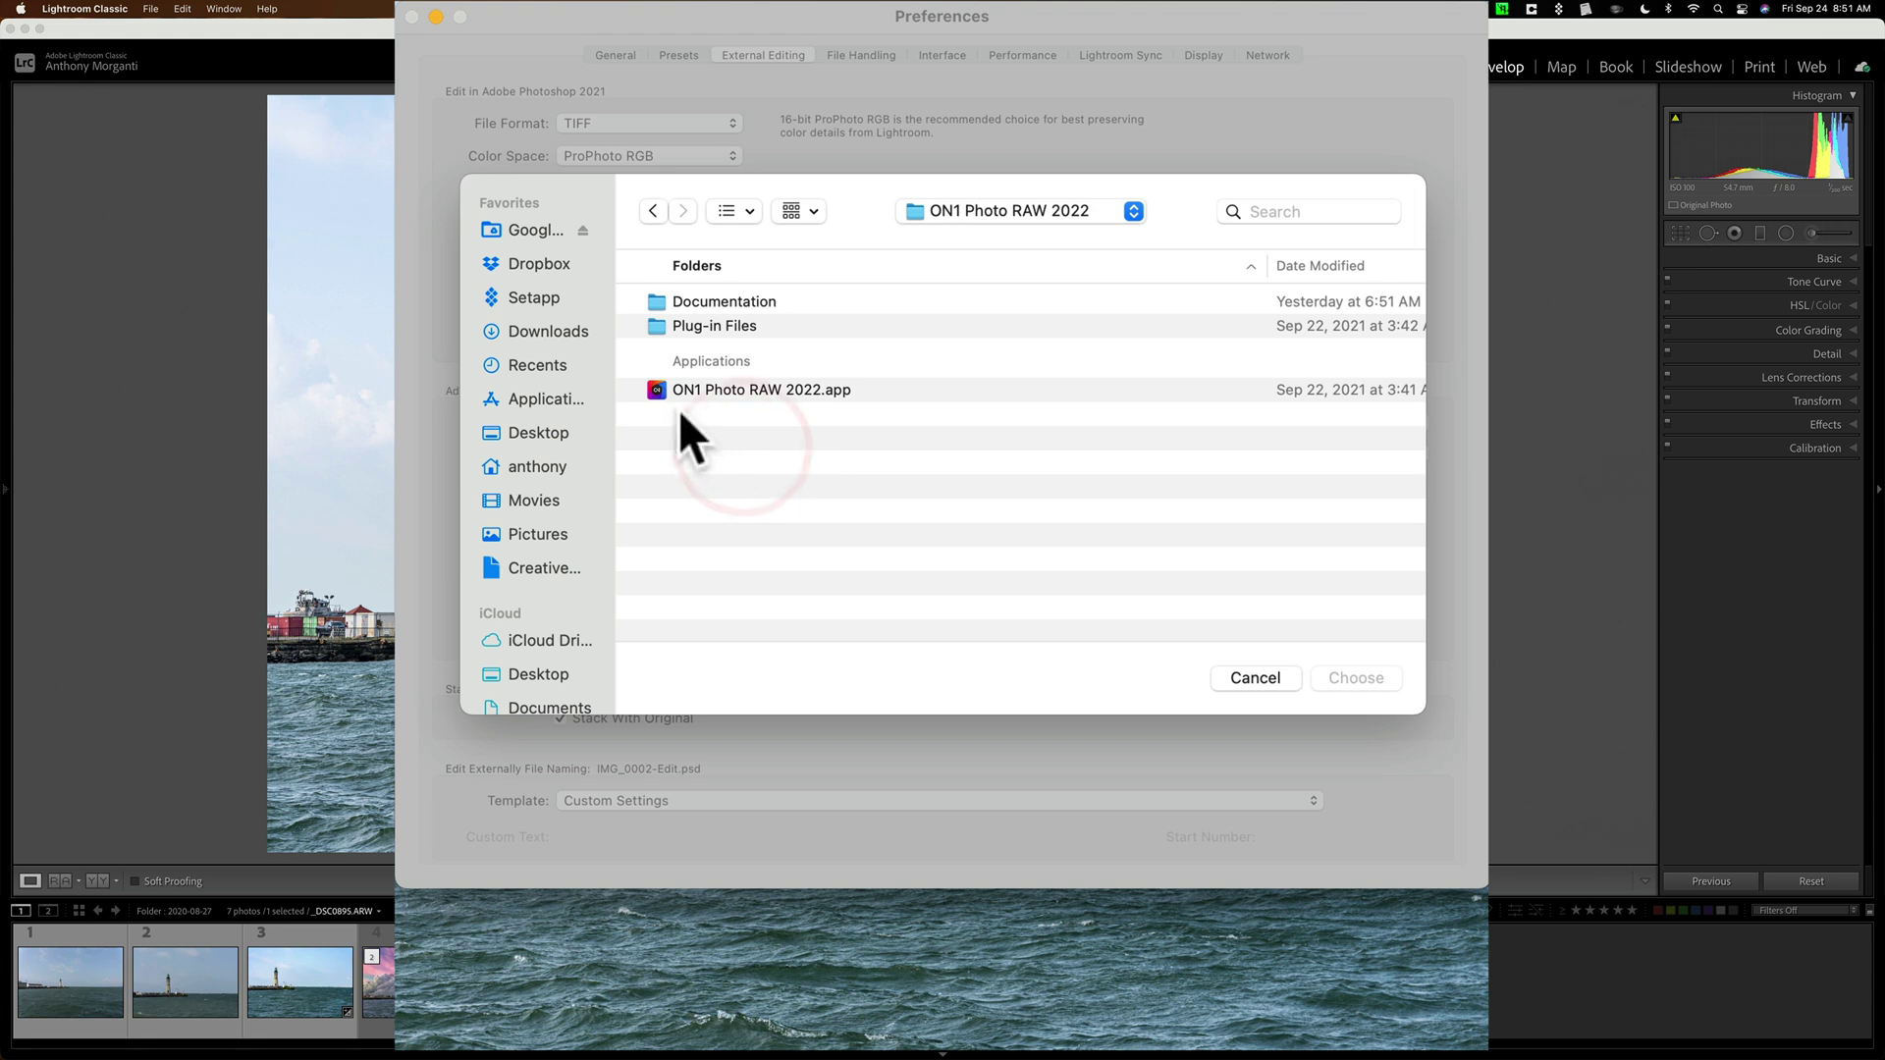
click(764, 389)
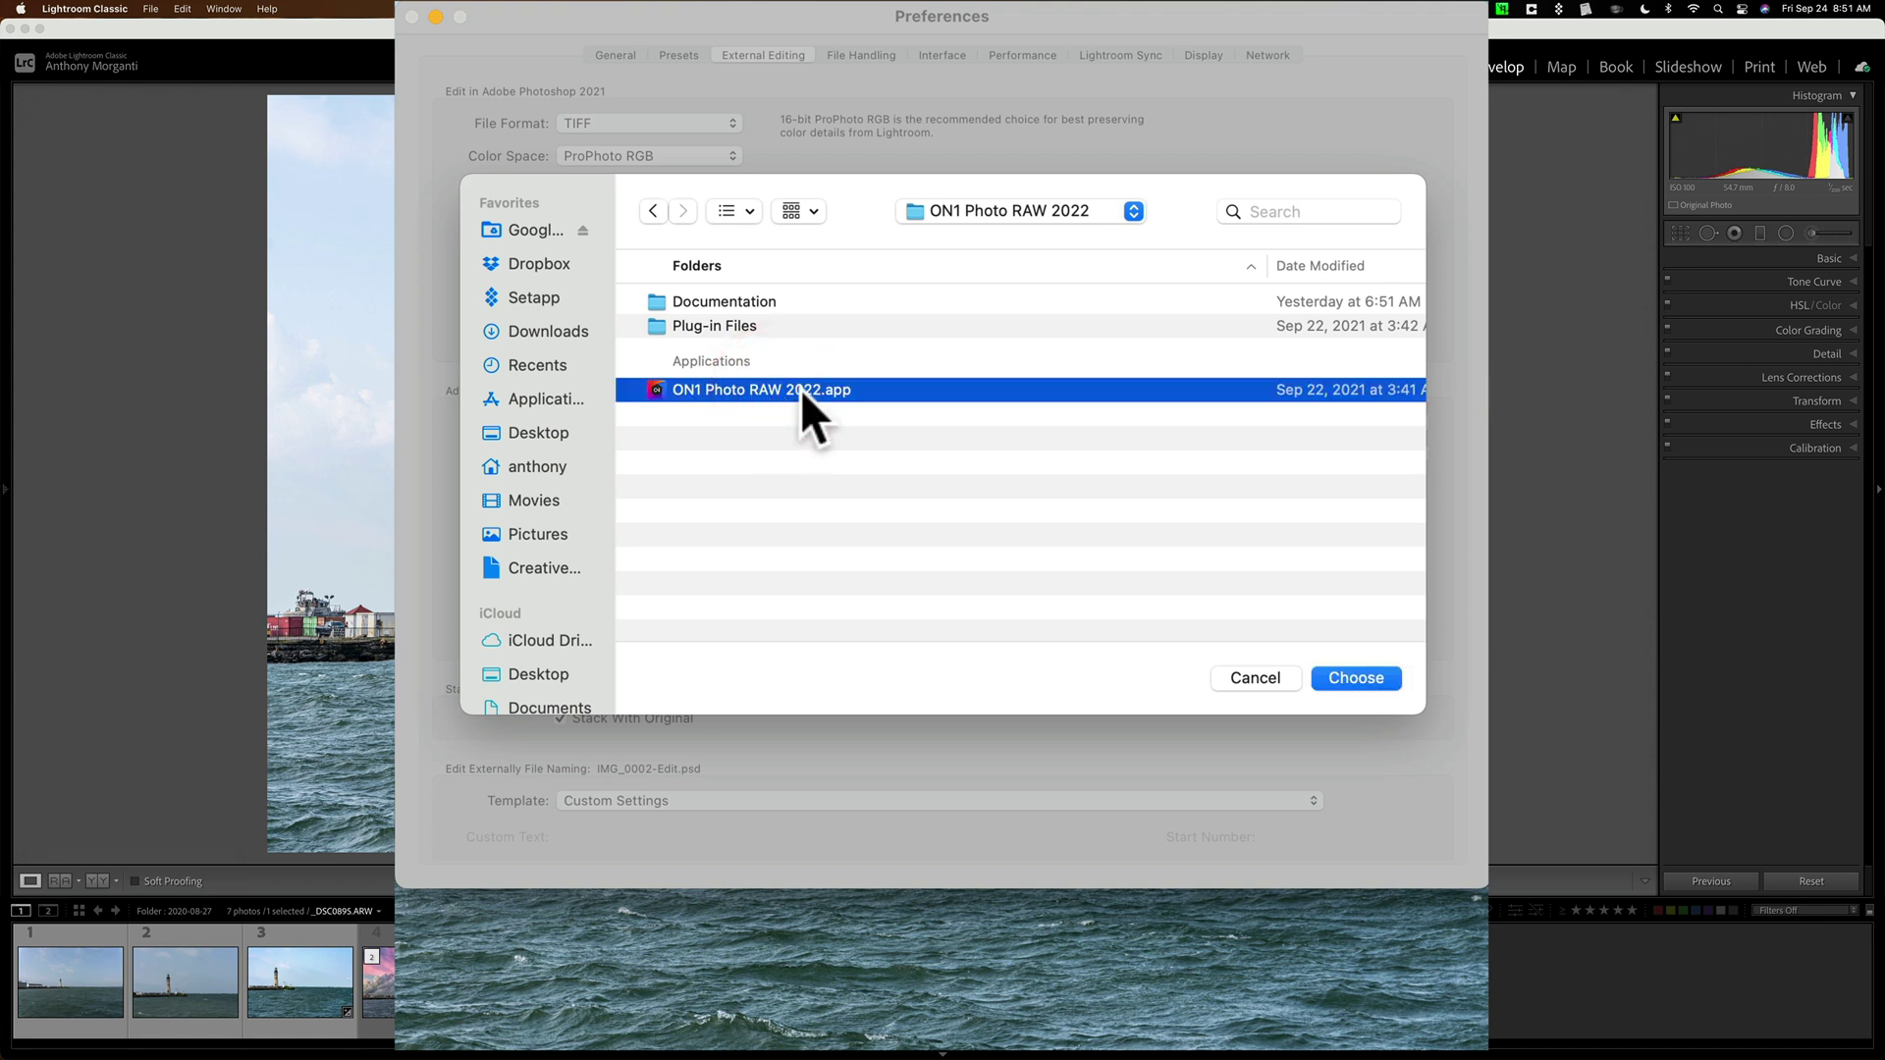
- Confirm ON1 Photo RAW 2022 and set PSD format, ProPhoto RGB, 16 bits, 360 resolution
click(1348, 677)
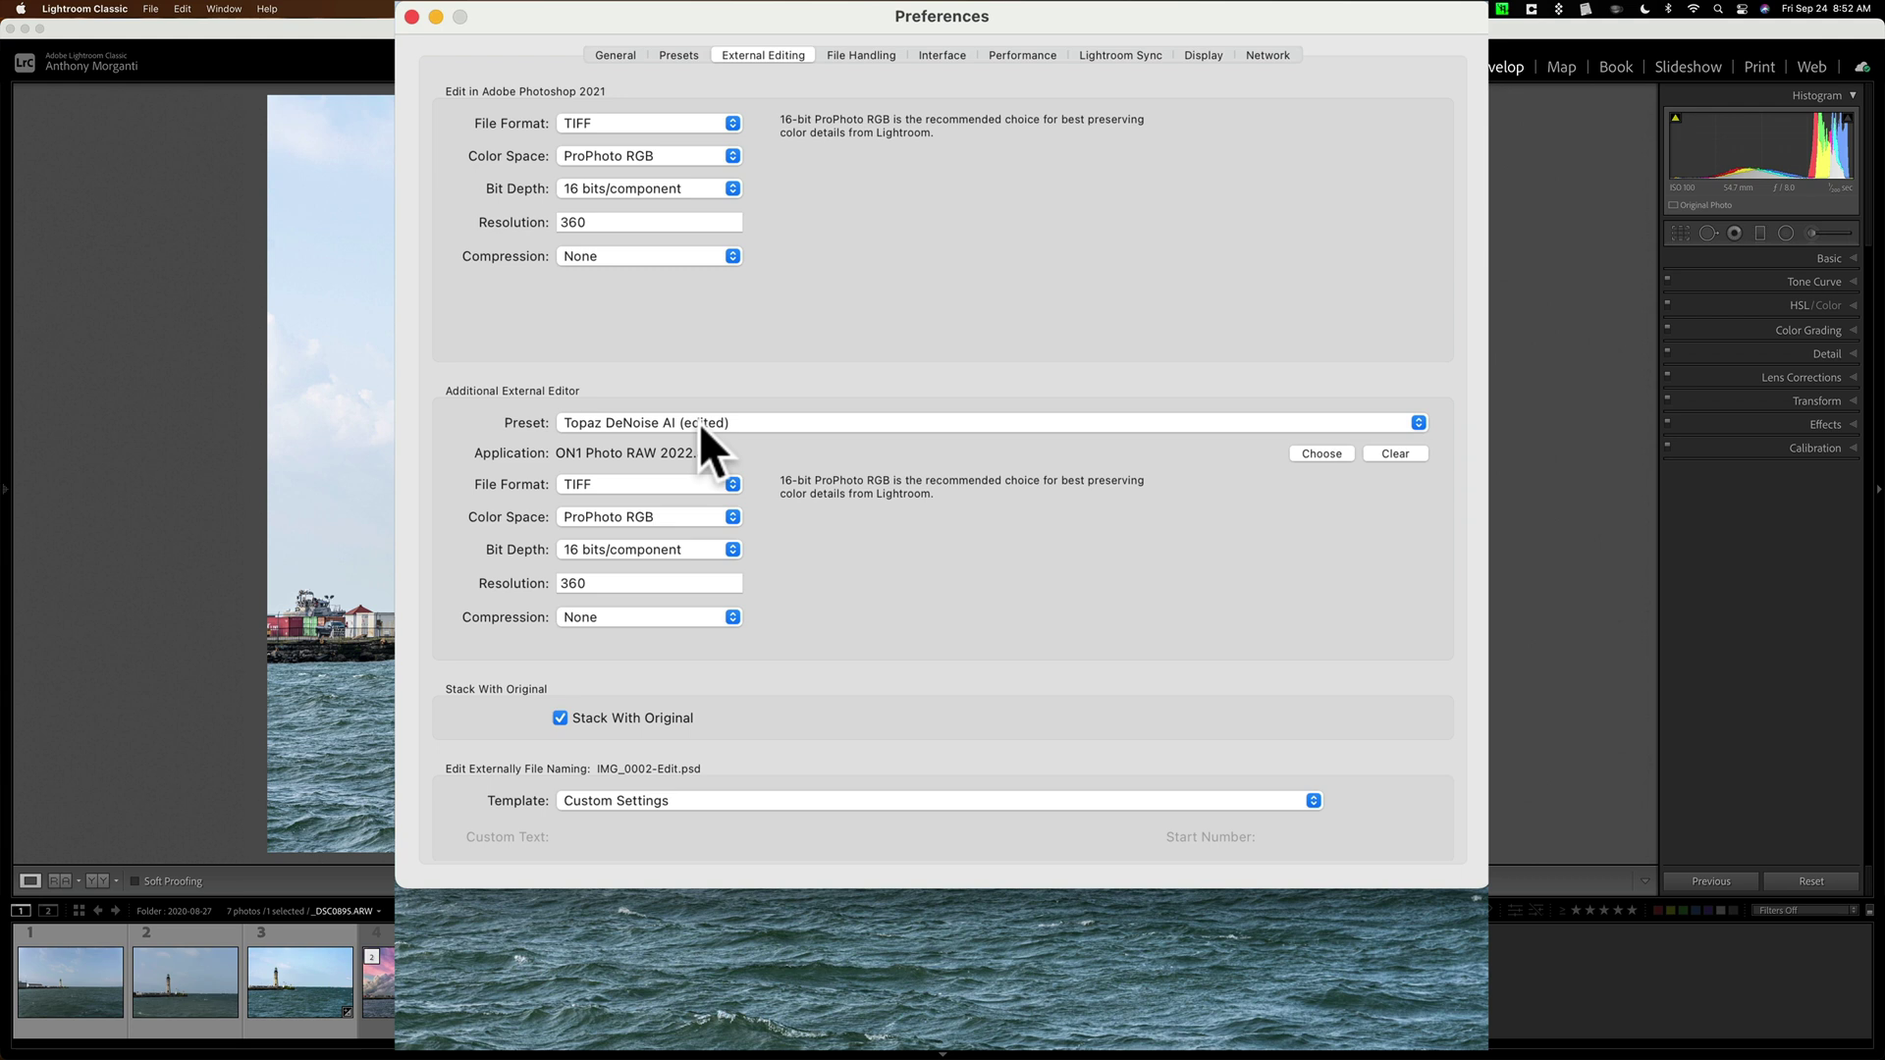
click(721, 483)
click(705, 506)
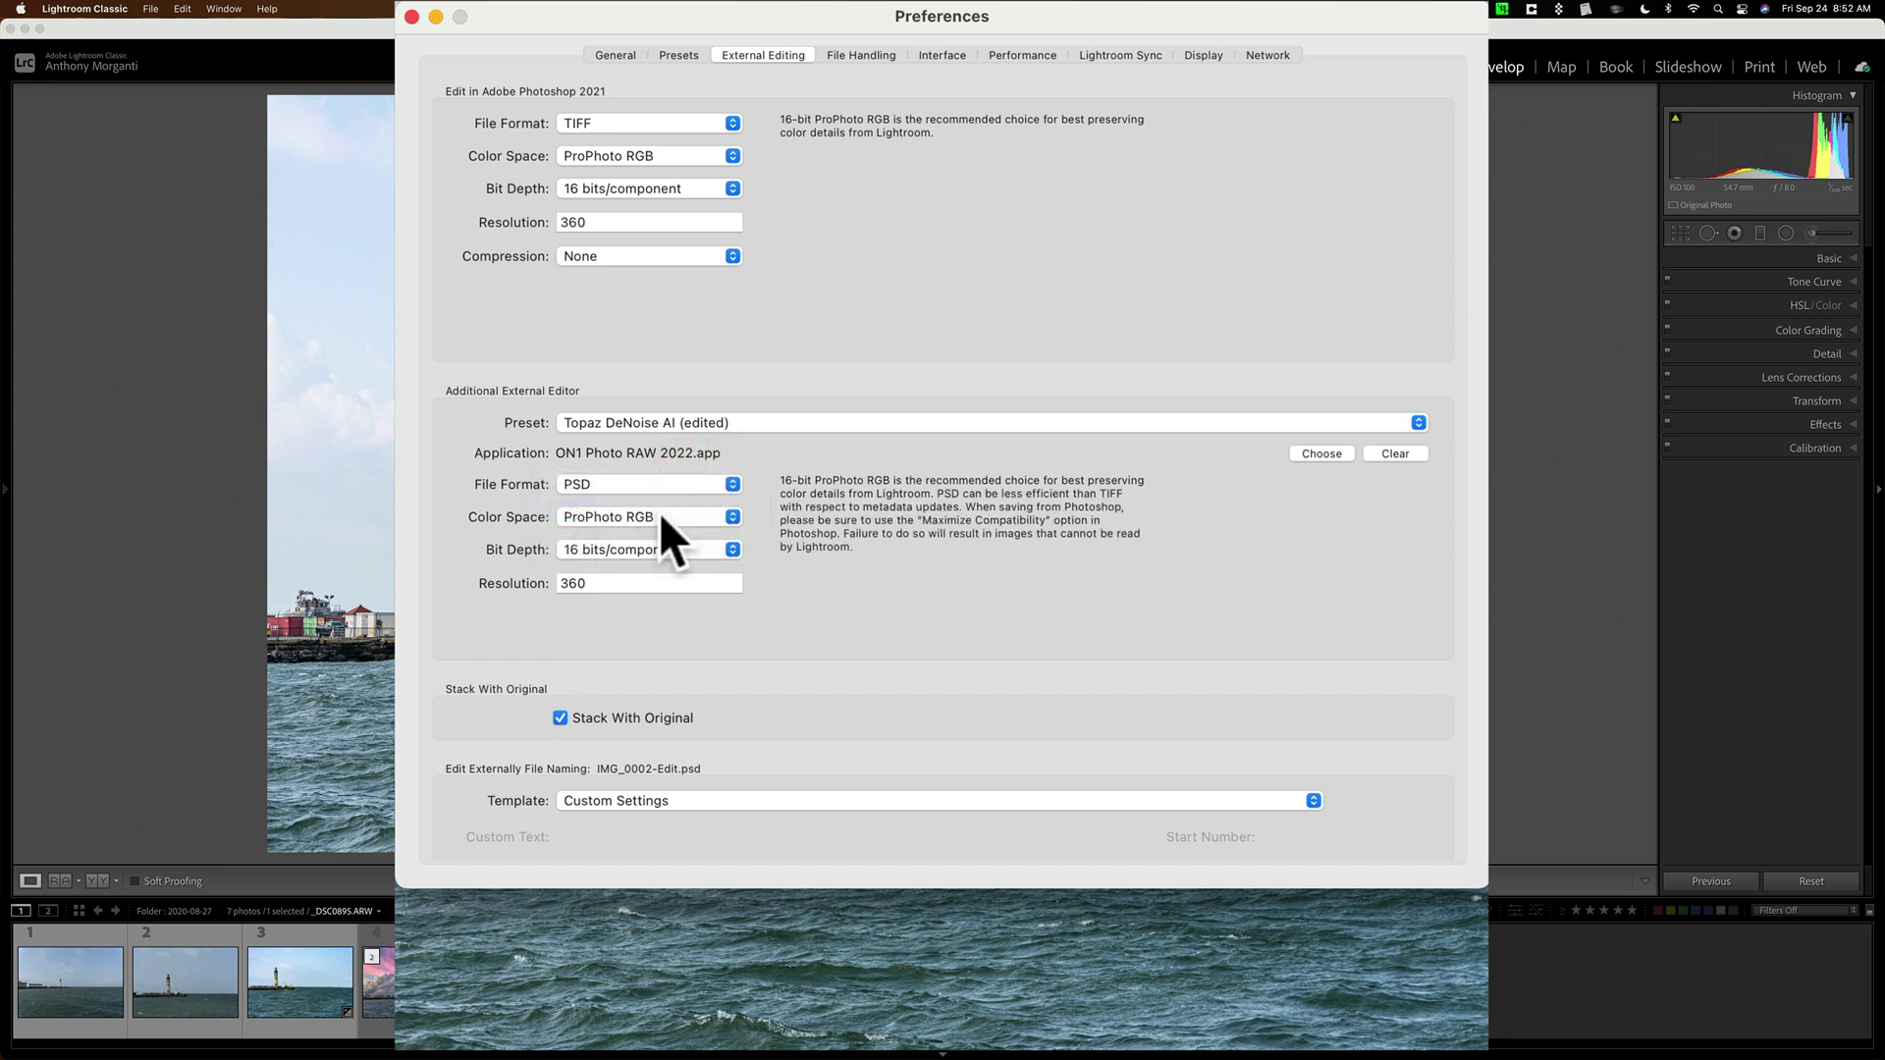
click(658, 512)
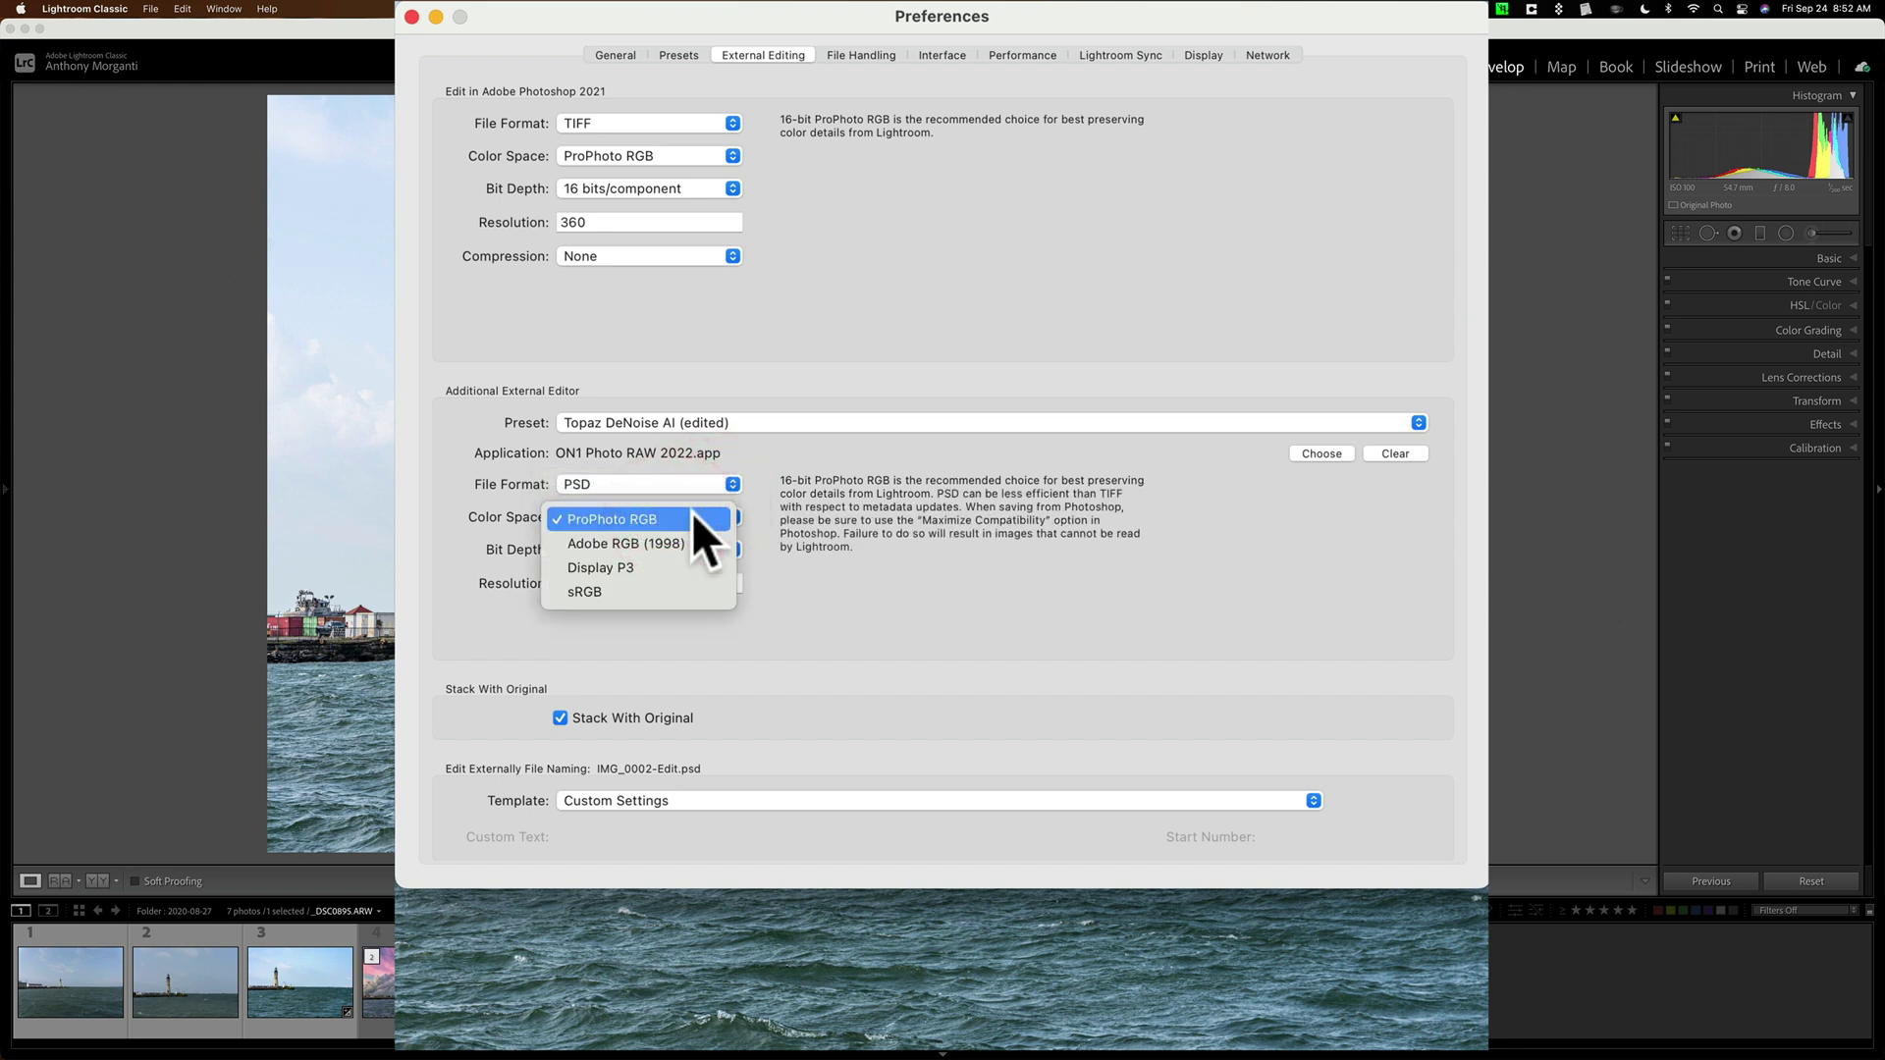
click(691, 510)
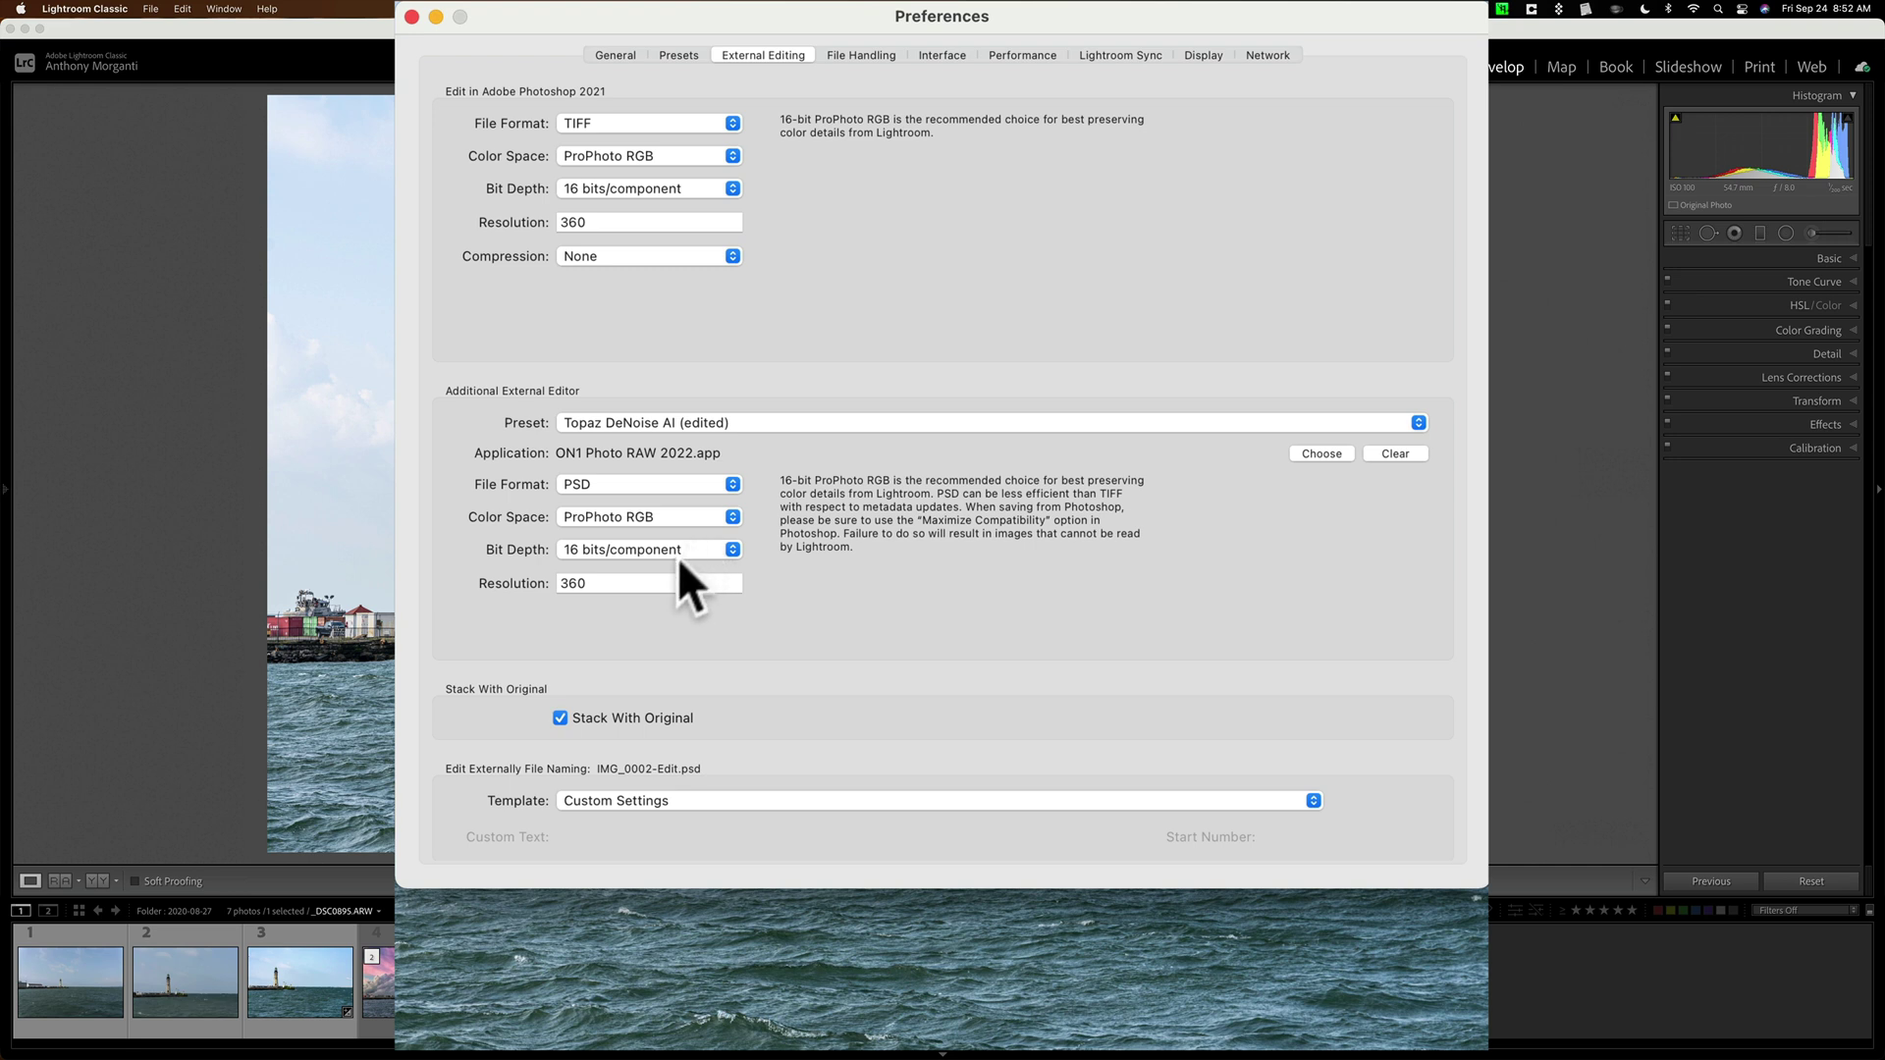
click(640, 583)
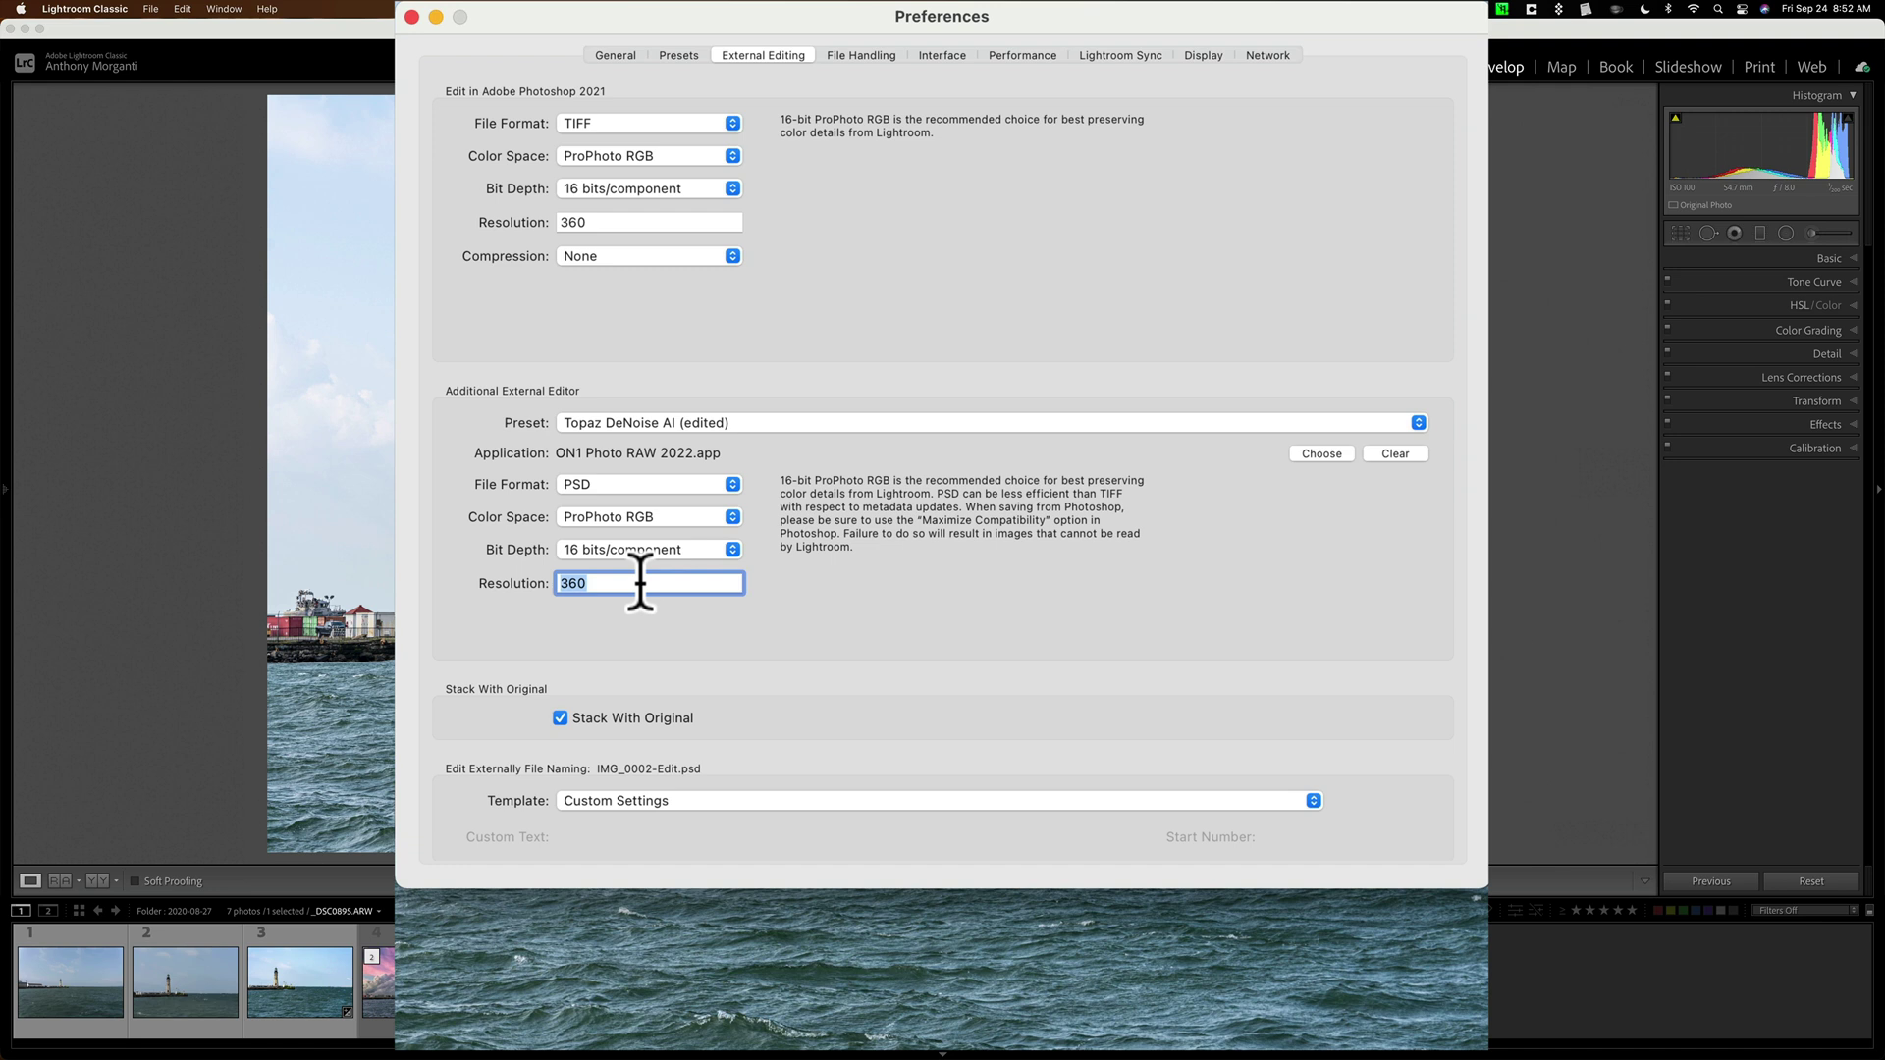
click(640, 583)
- Create a preset named 'On1 Photo RAW 2022' from the current external editor settings
click(754, 422)
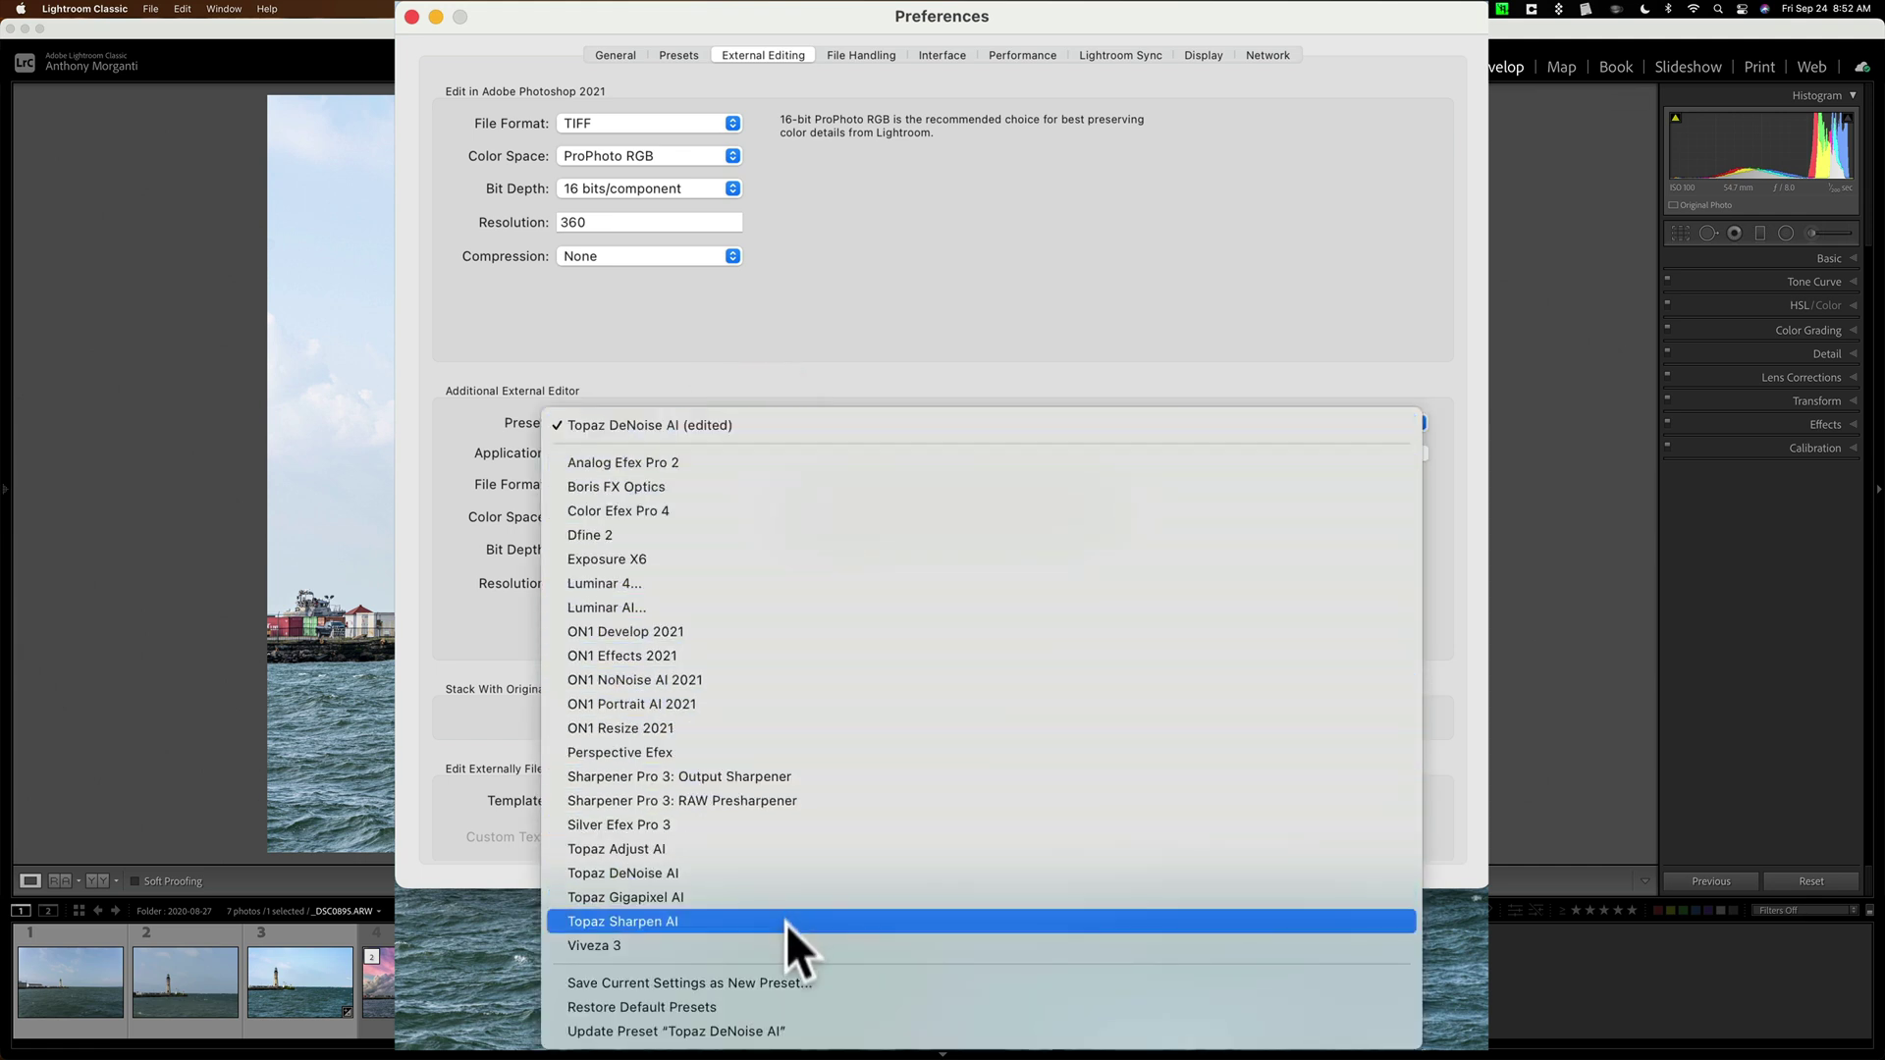
click(828, 980)
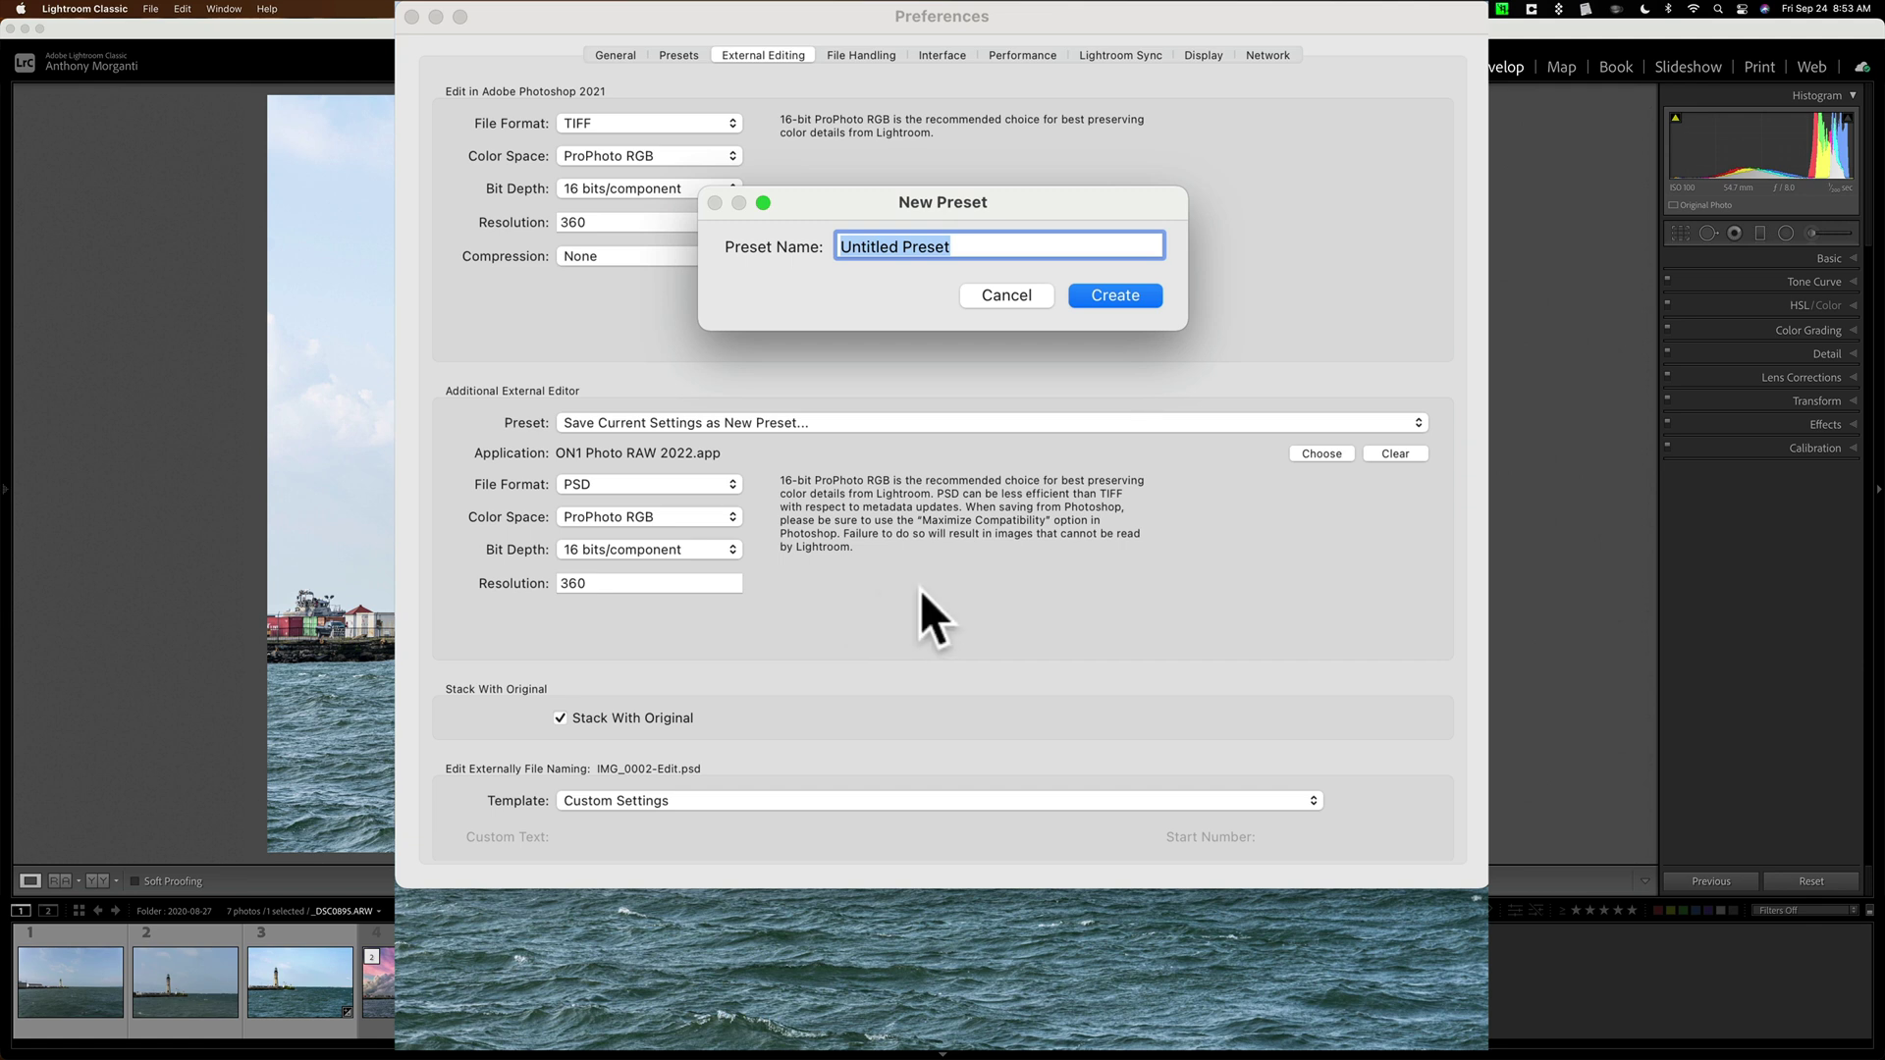
text(On)
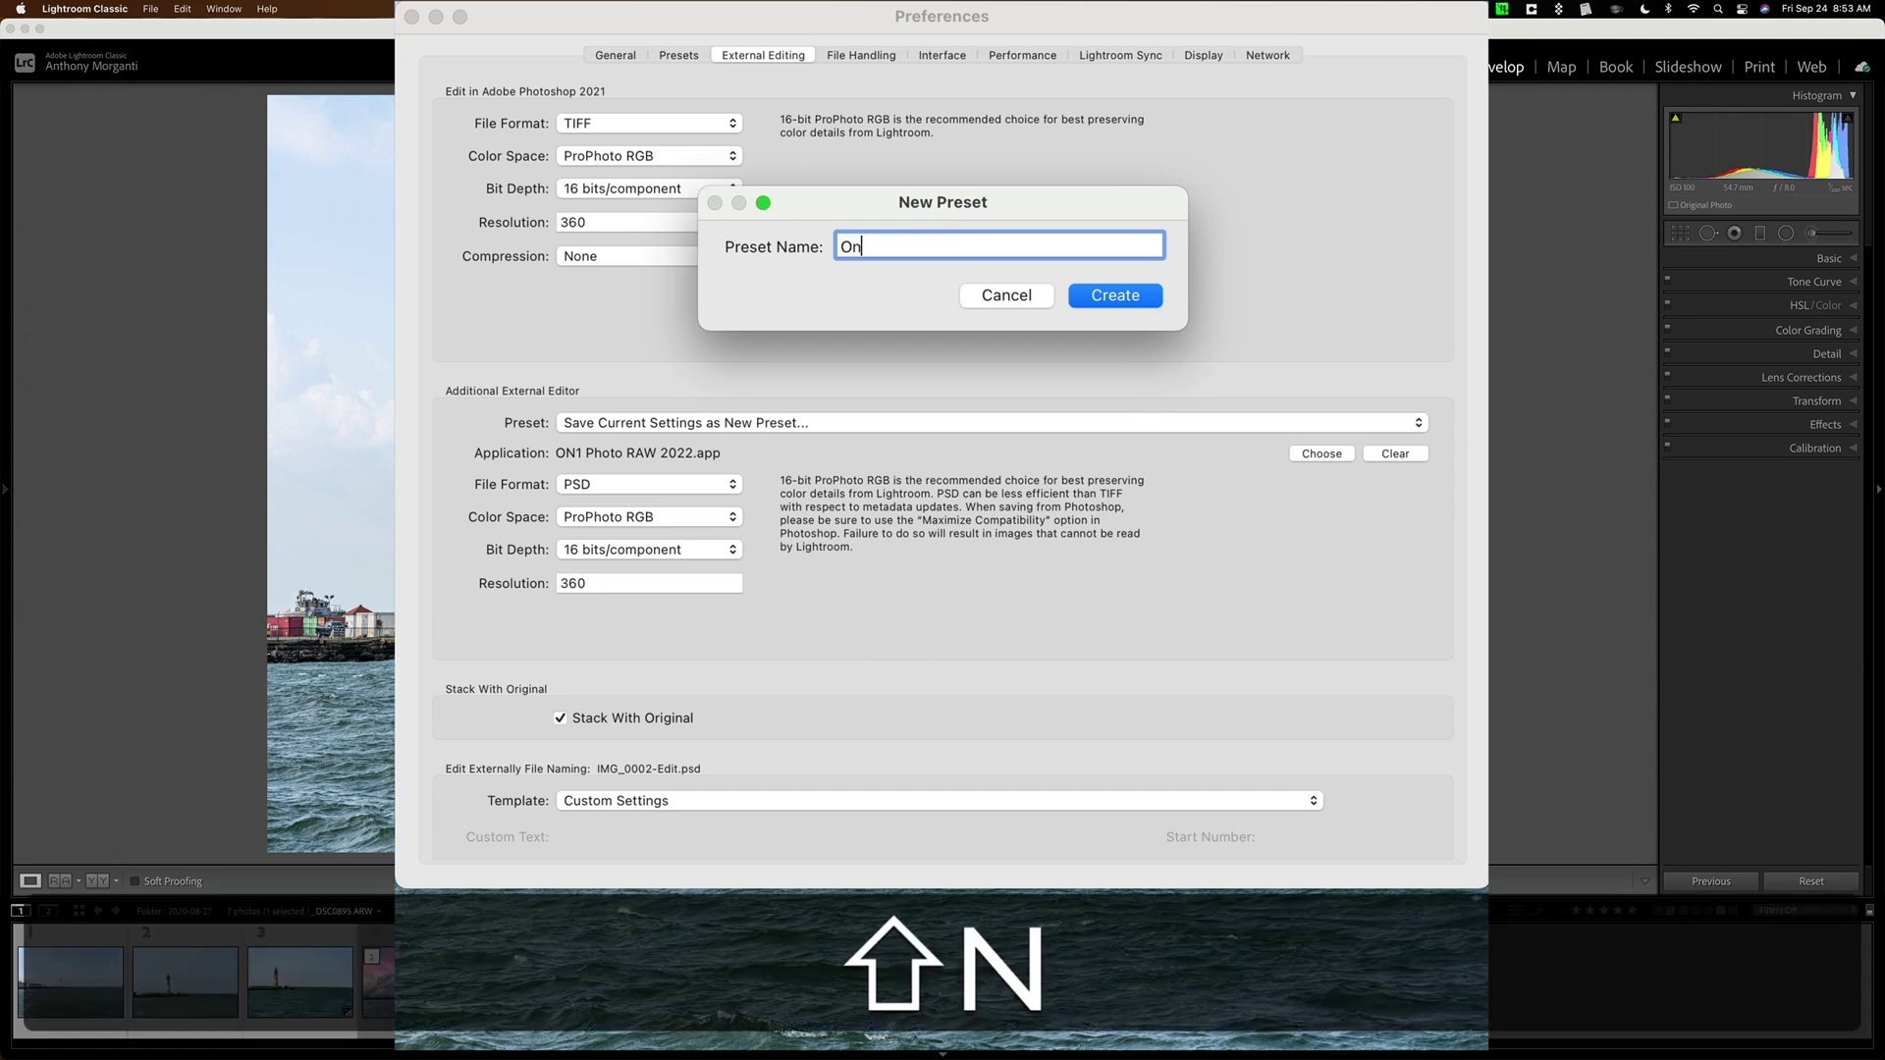
text(1 P)
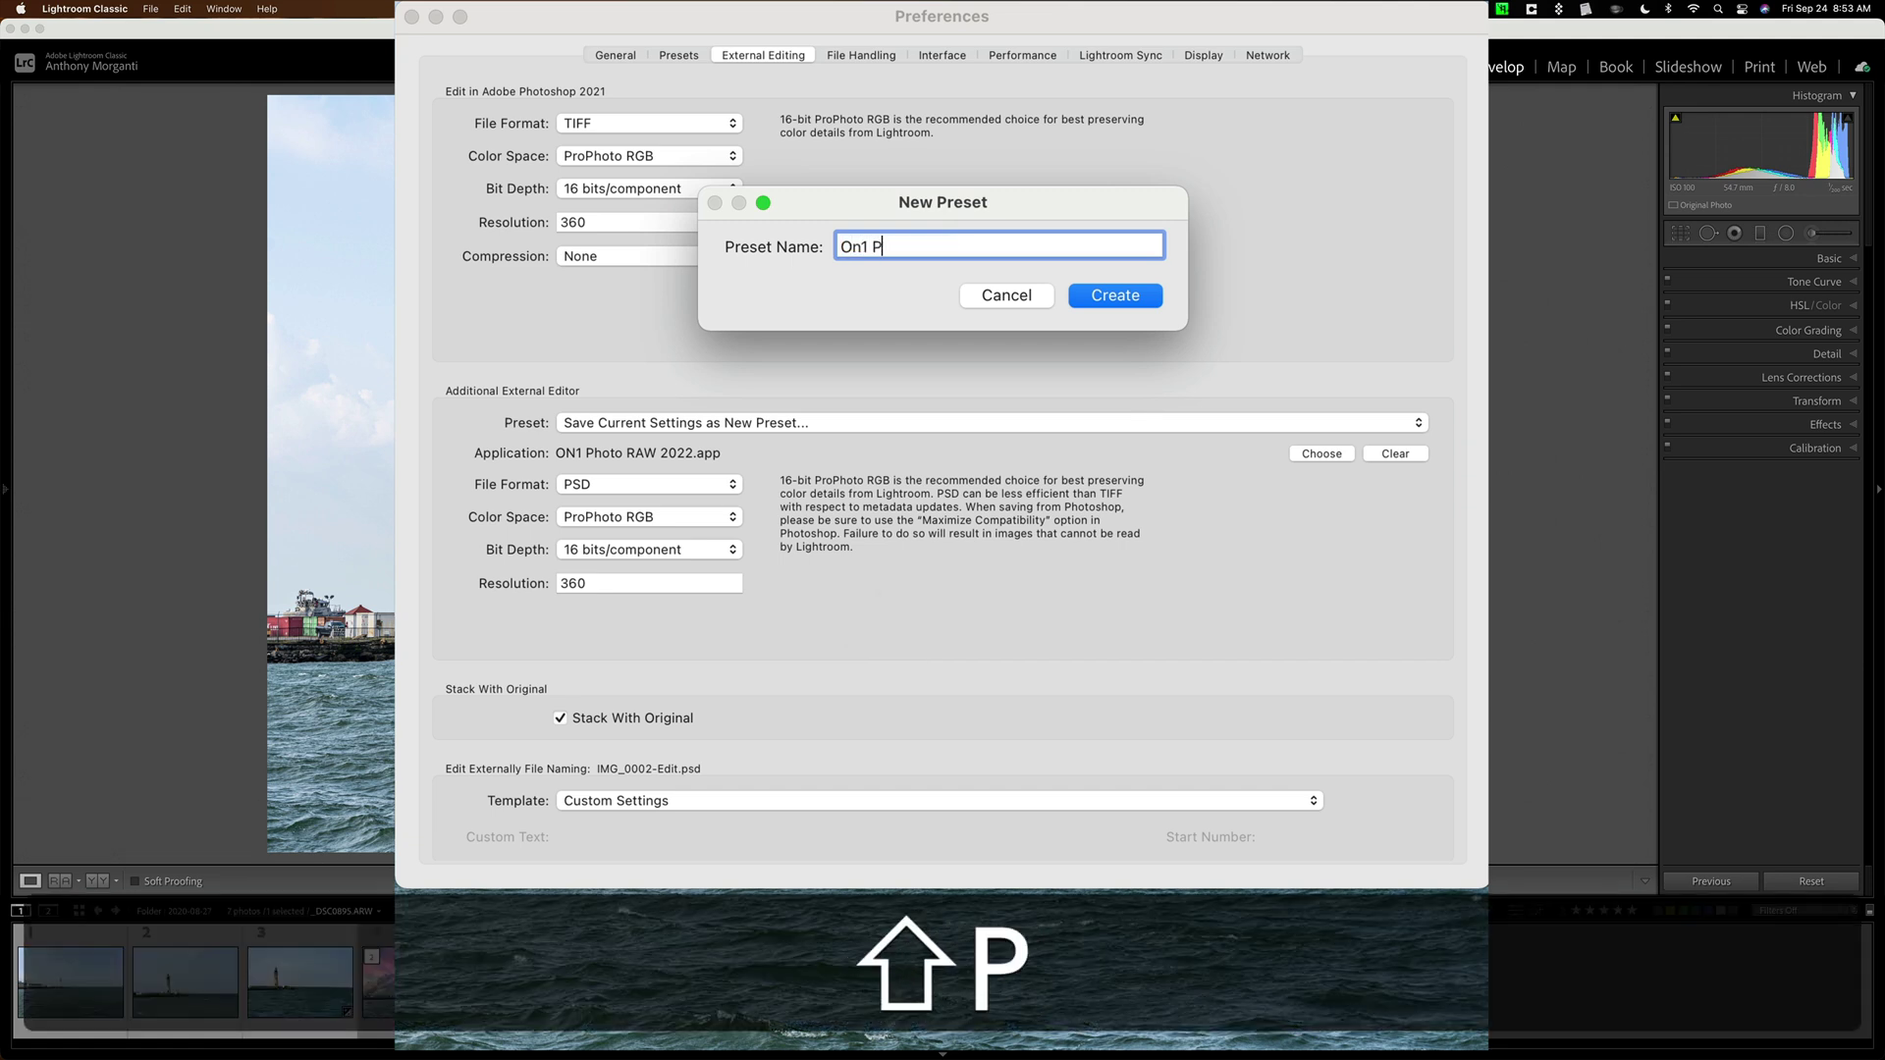
text(hoto RA)
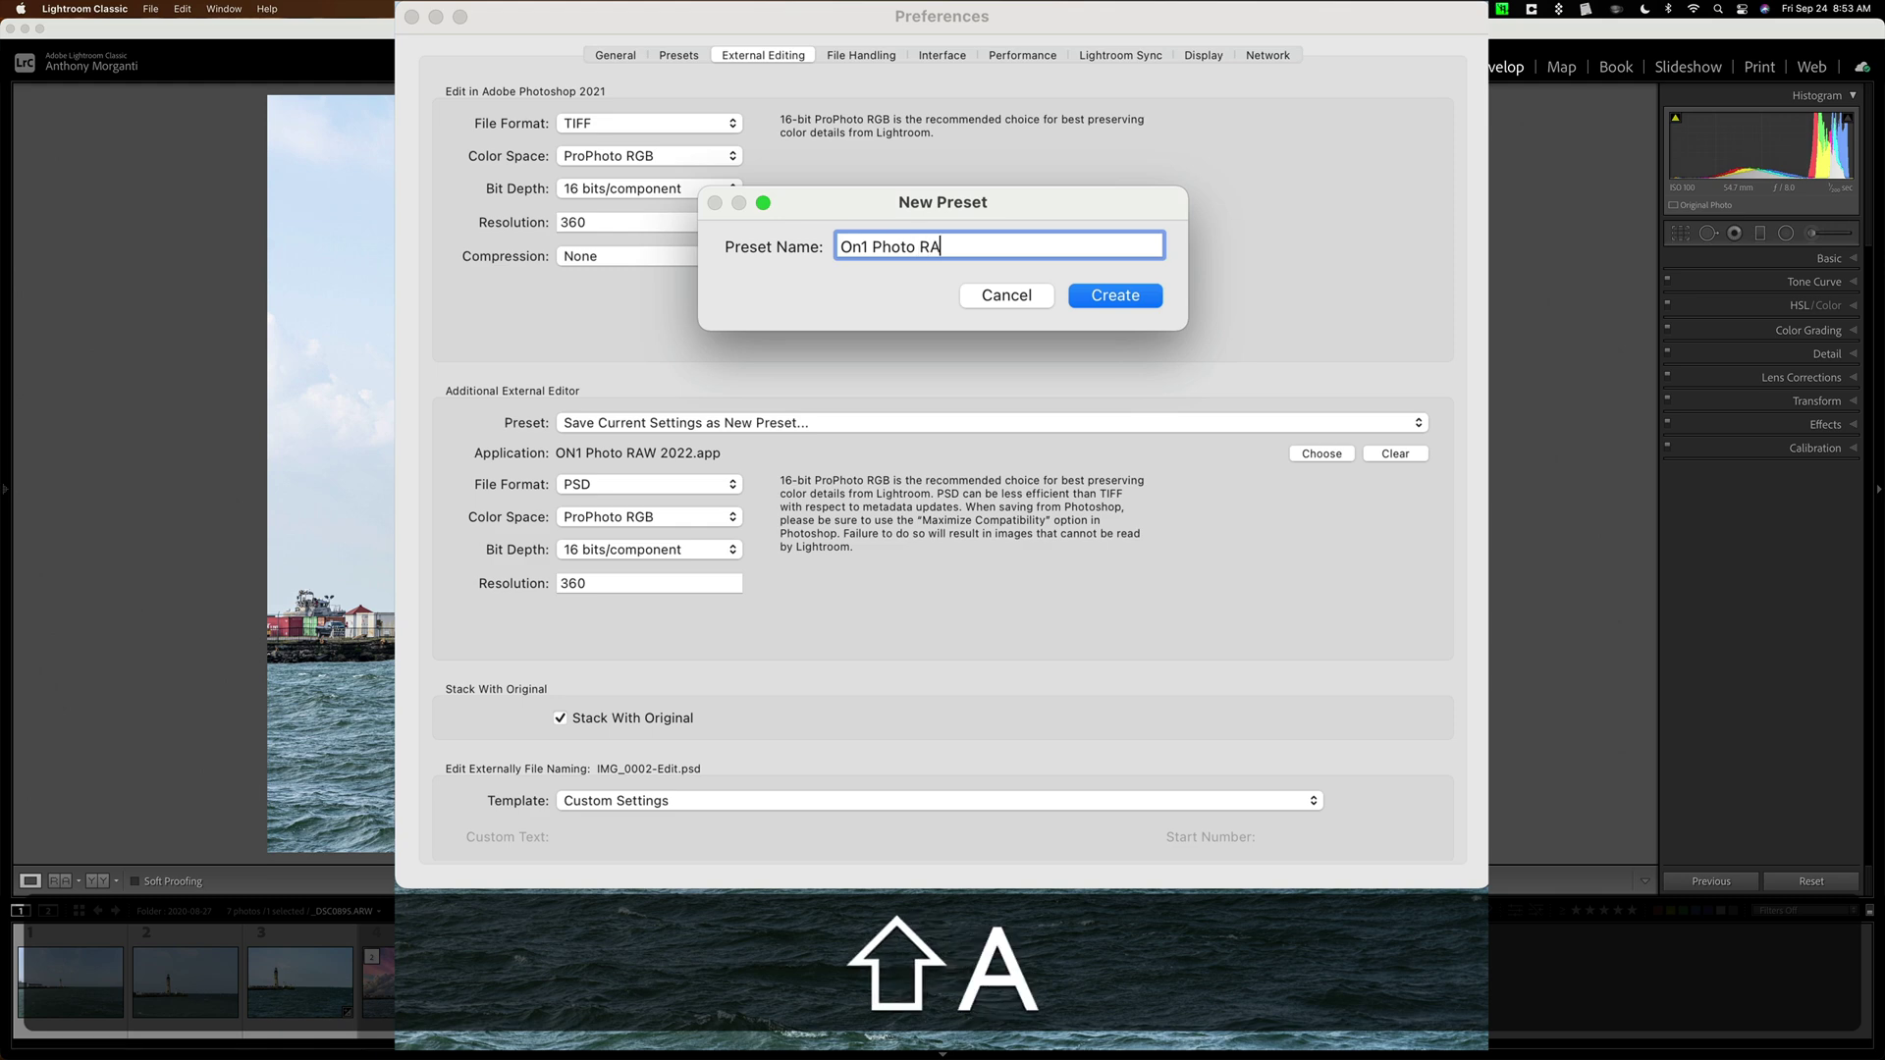
text(W 2022)
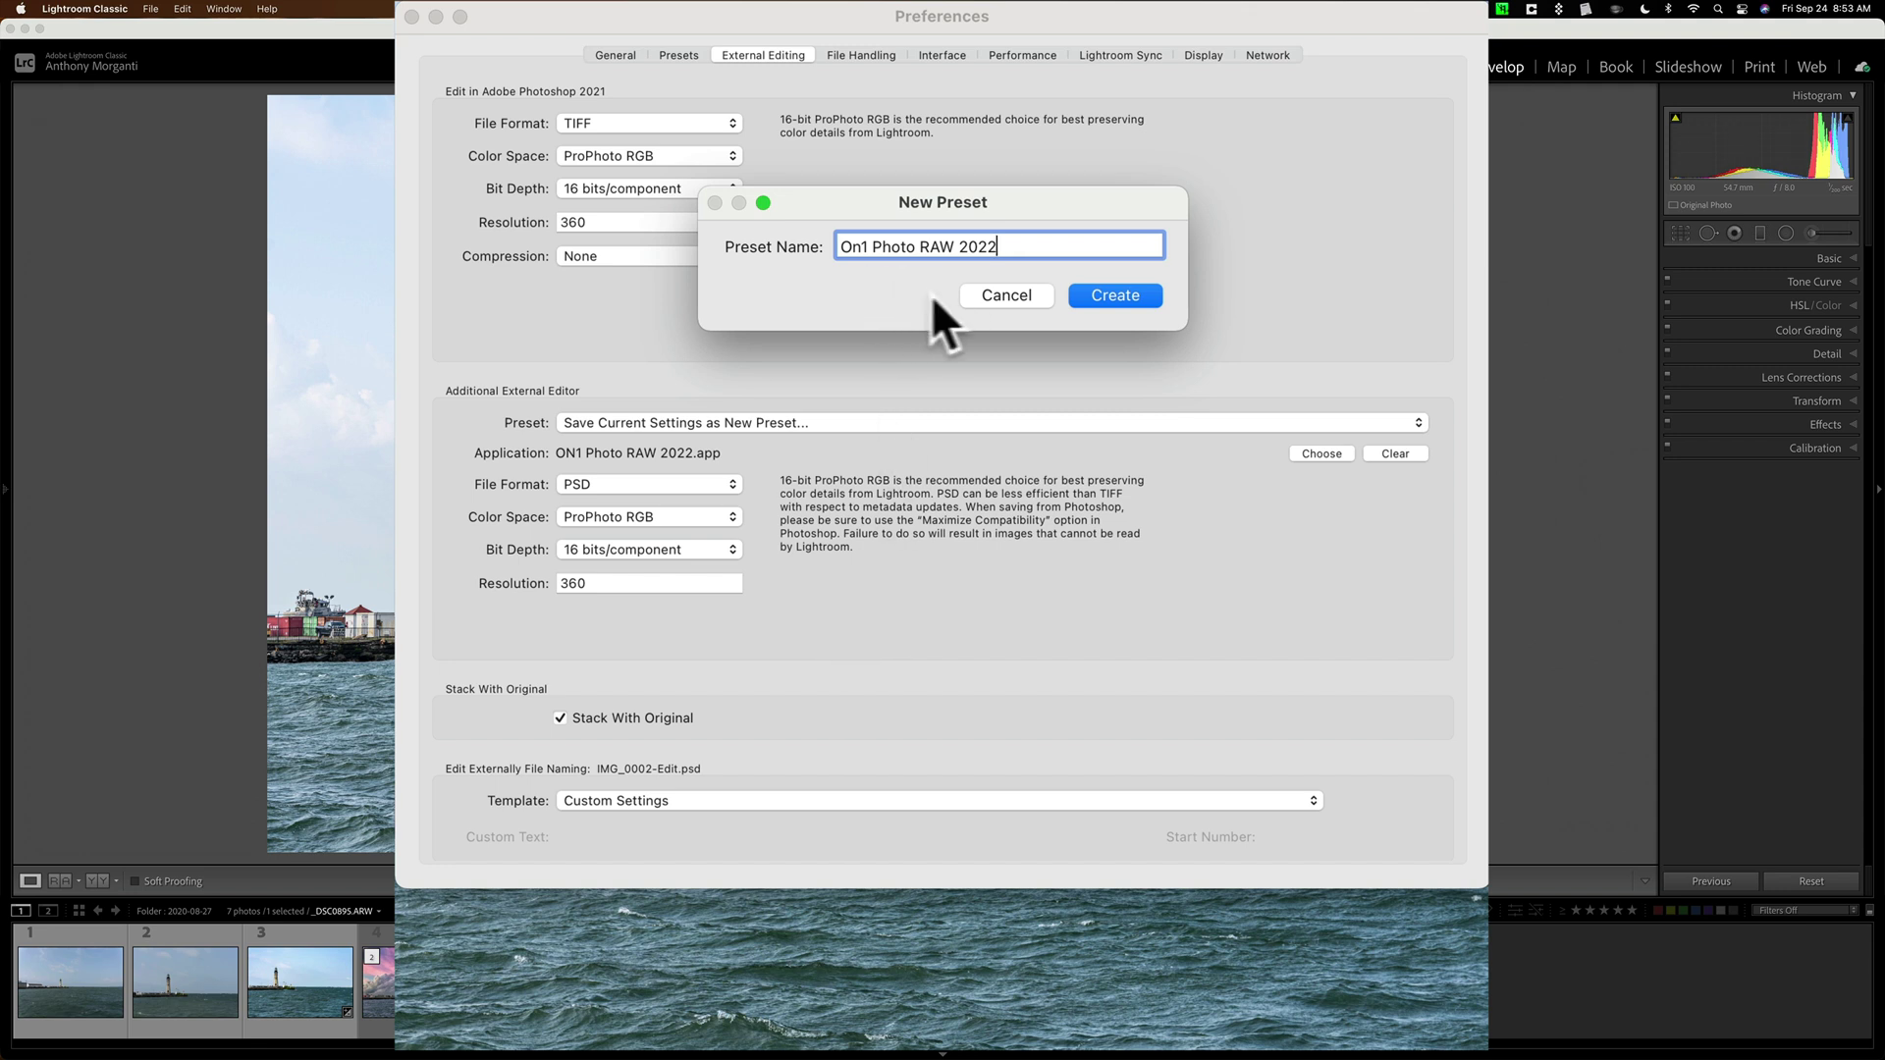
click(1099, 294)
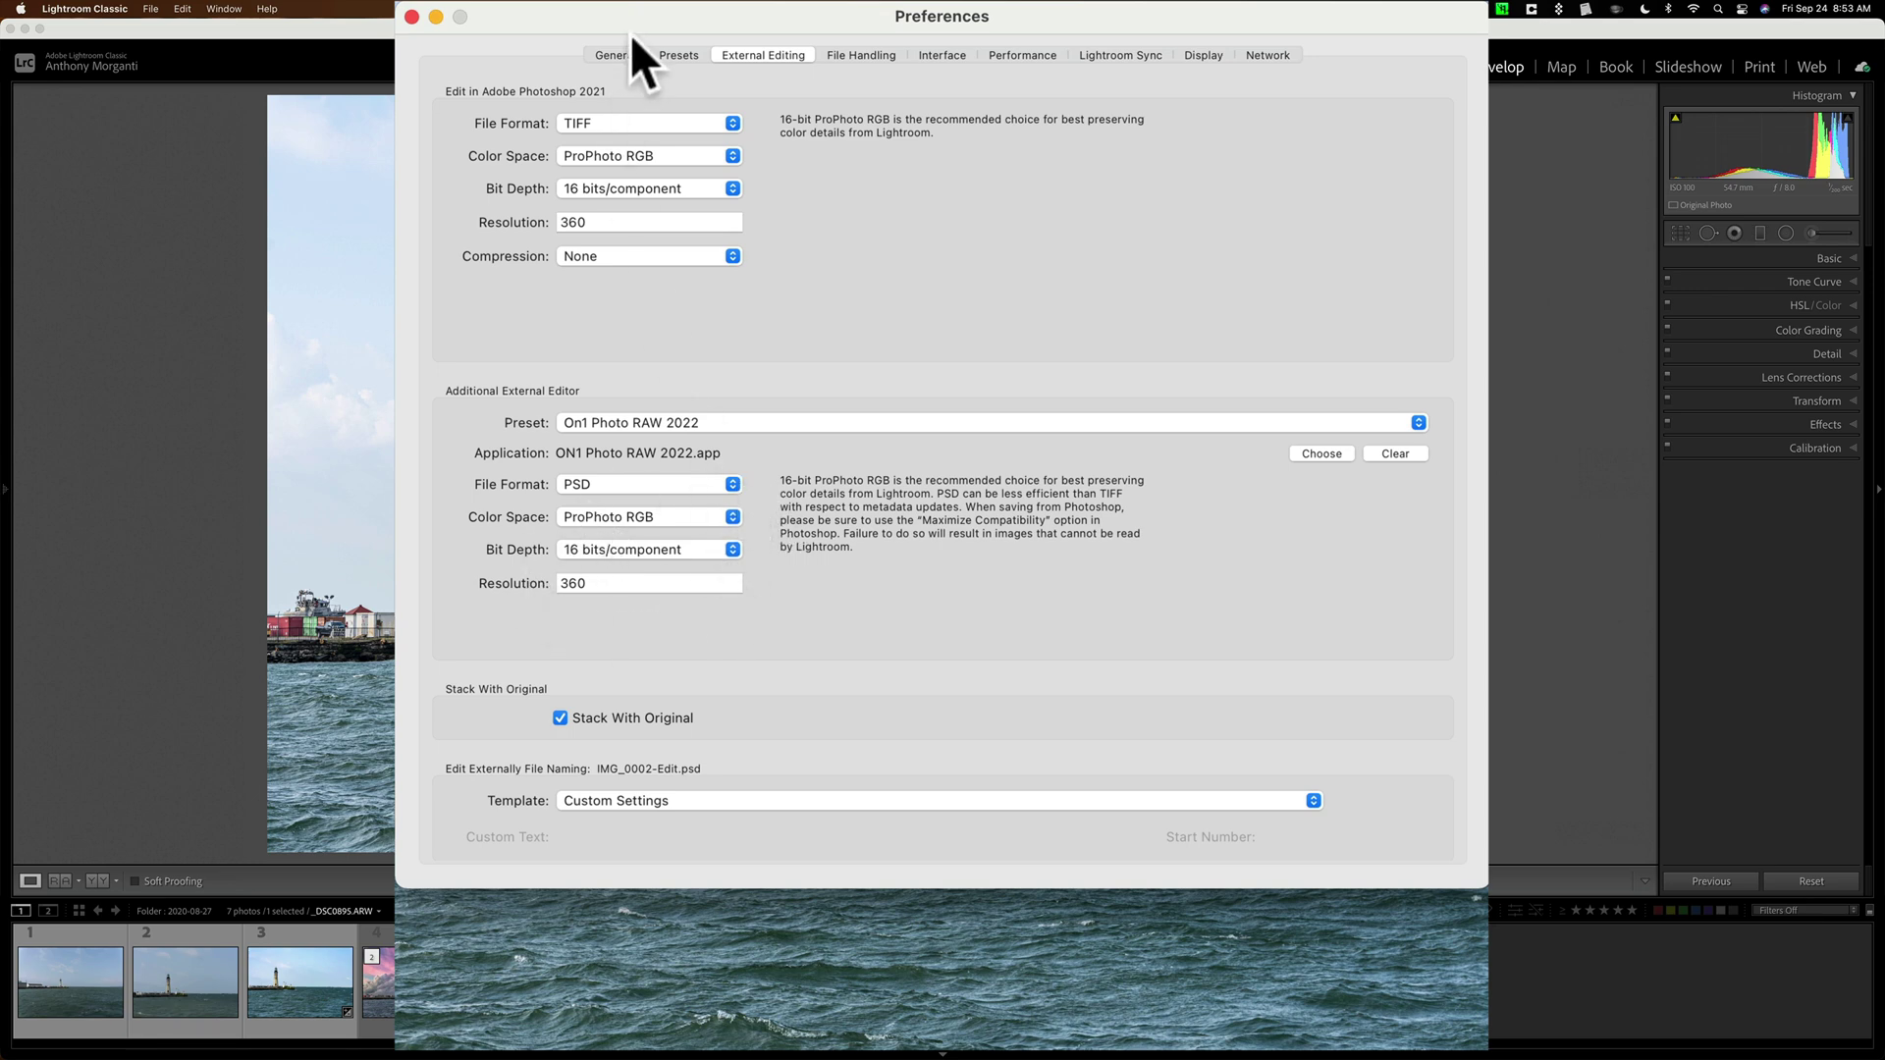
click(577, 53)
- Close Preferences and toggle to the original lighthouse photo with its pale blue sky
key(super+w)
click(619, 152)
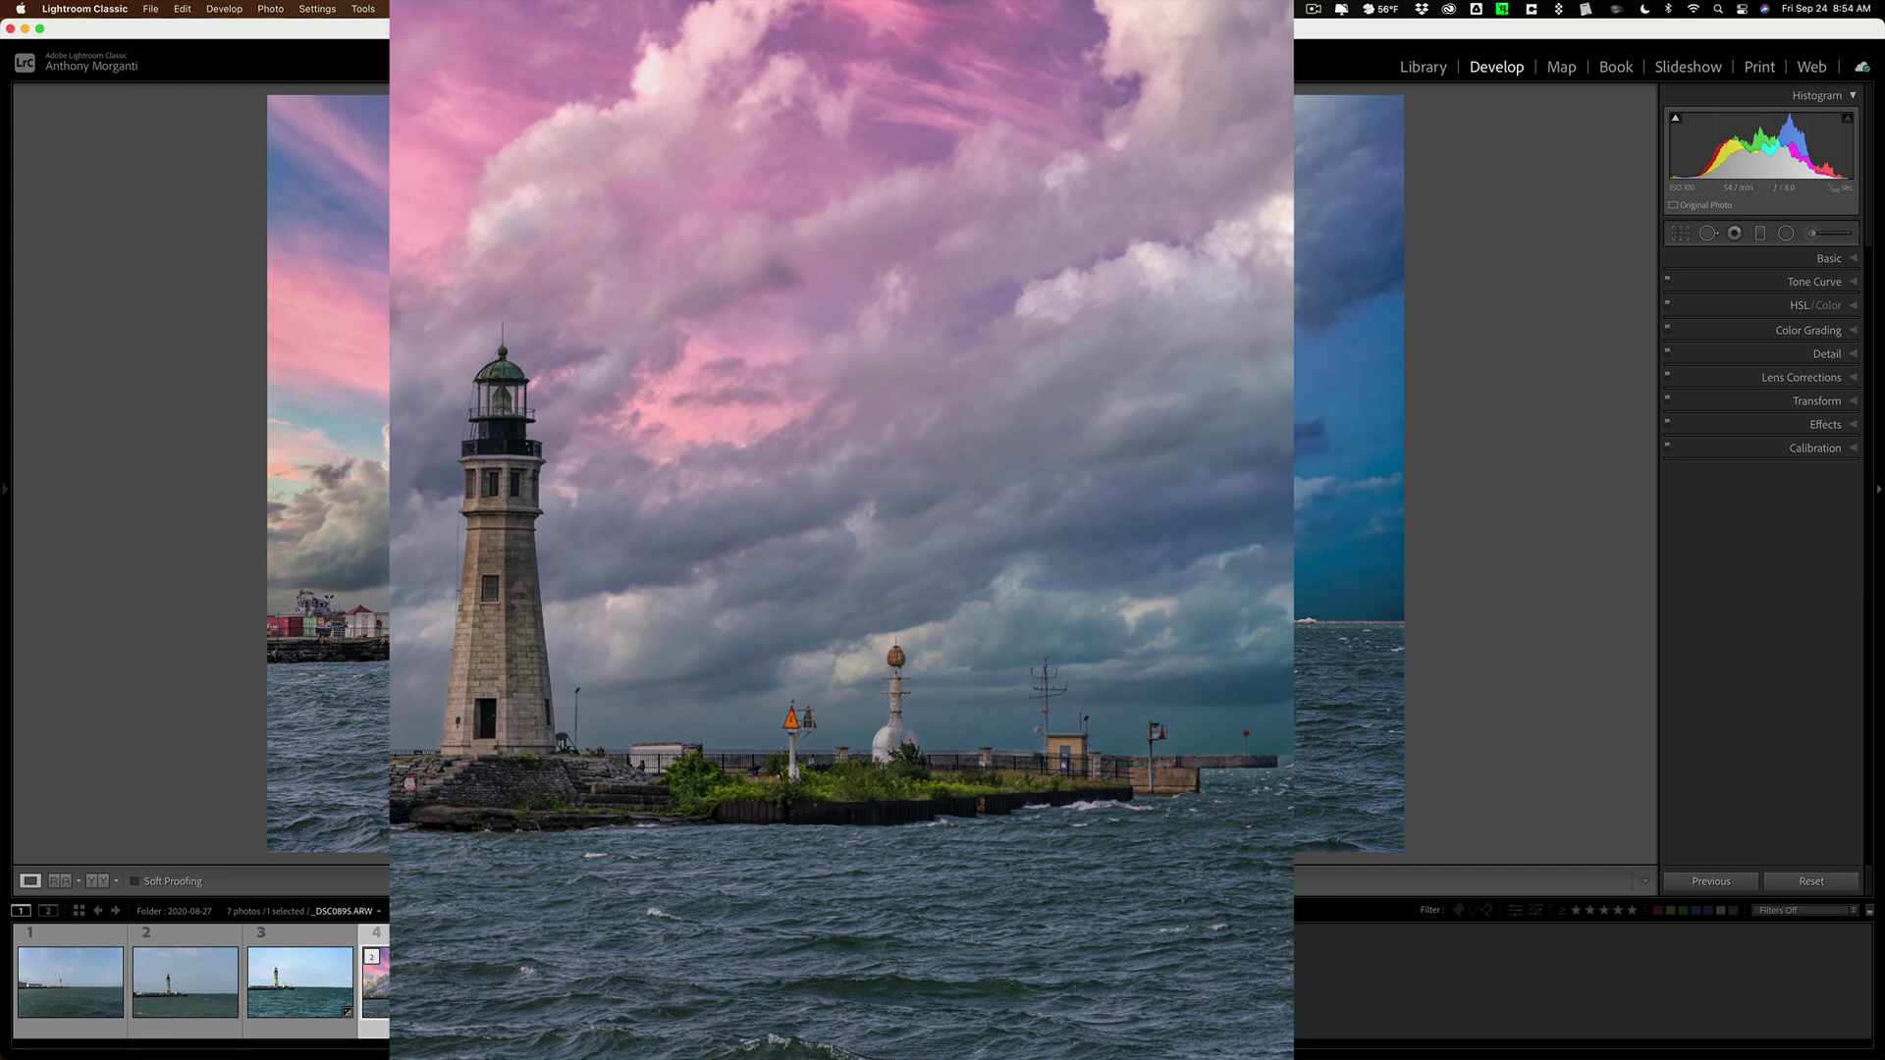
key(backslash)
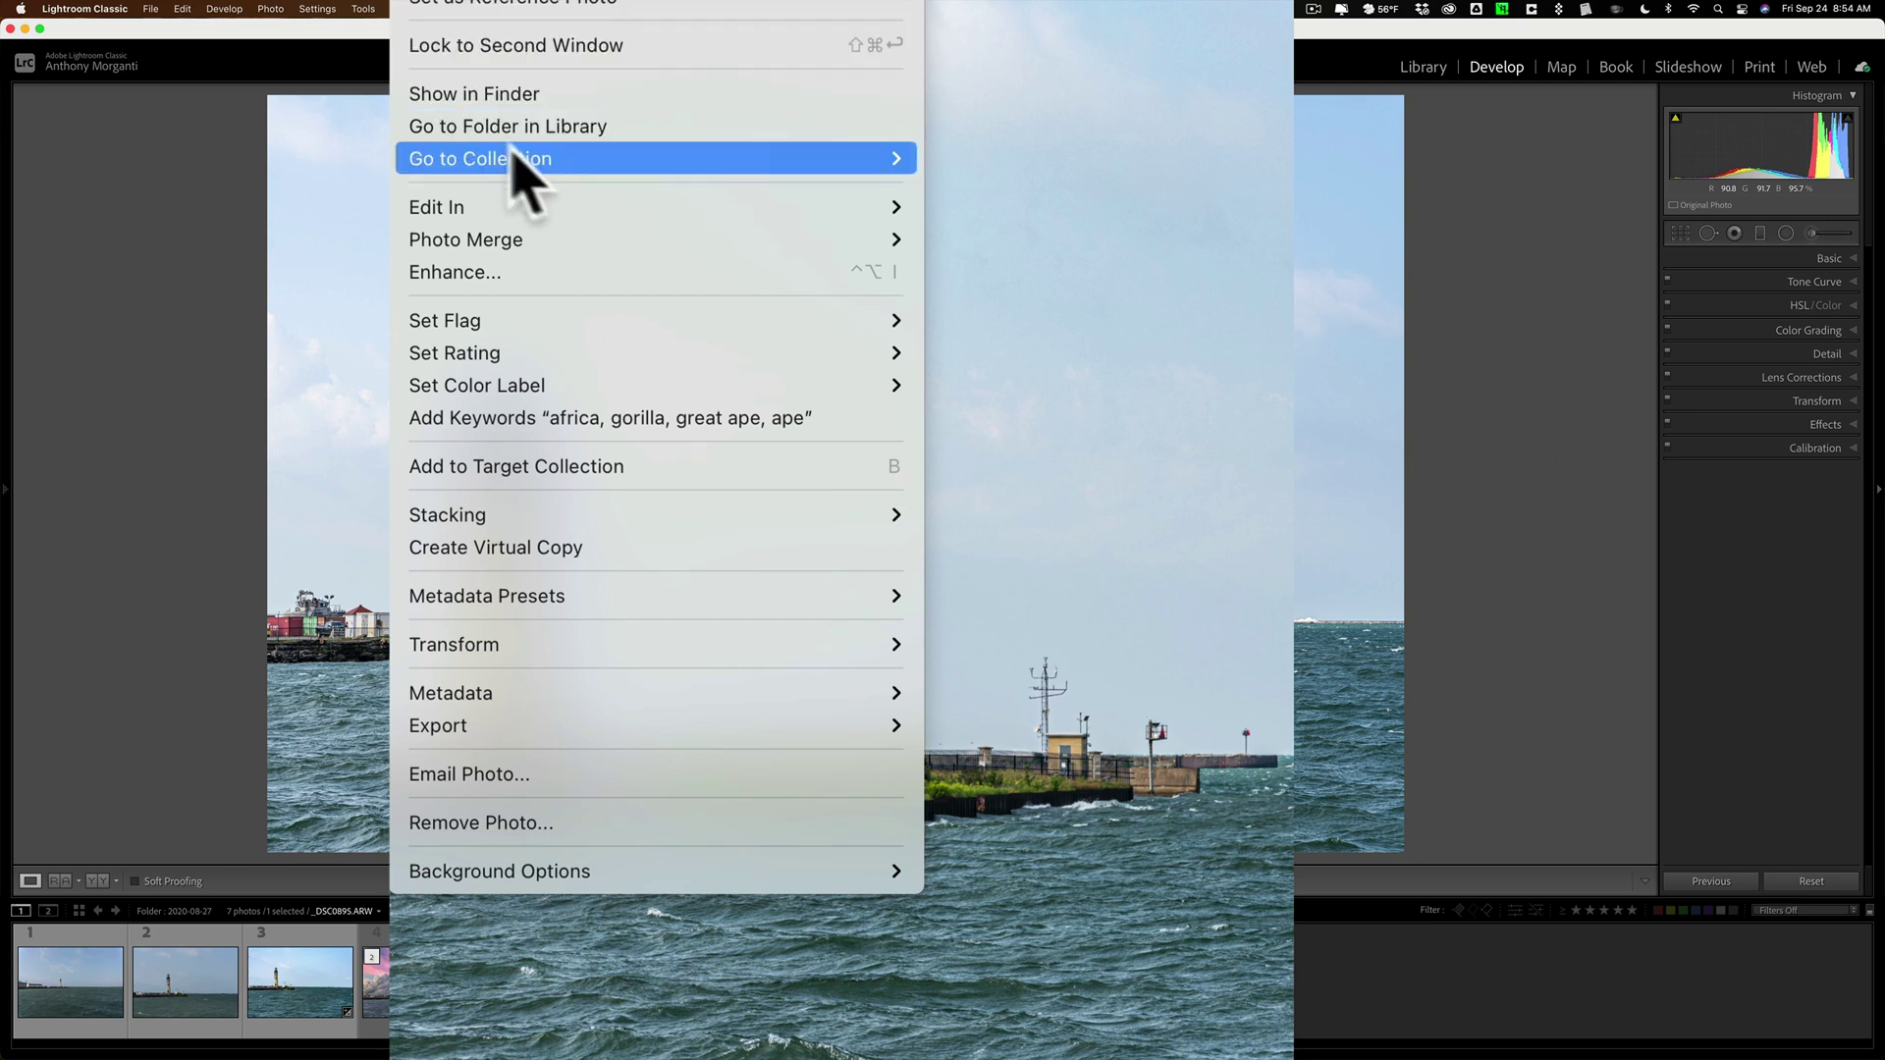
- Choose Edit In > On1 Photo RAW 2022 from the lighthouse photo's context menu
mouse_move(847, 201)
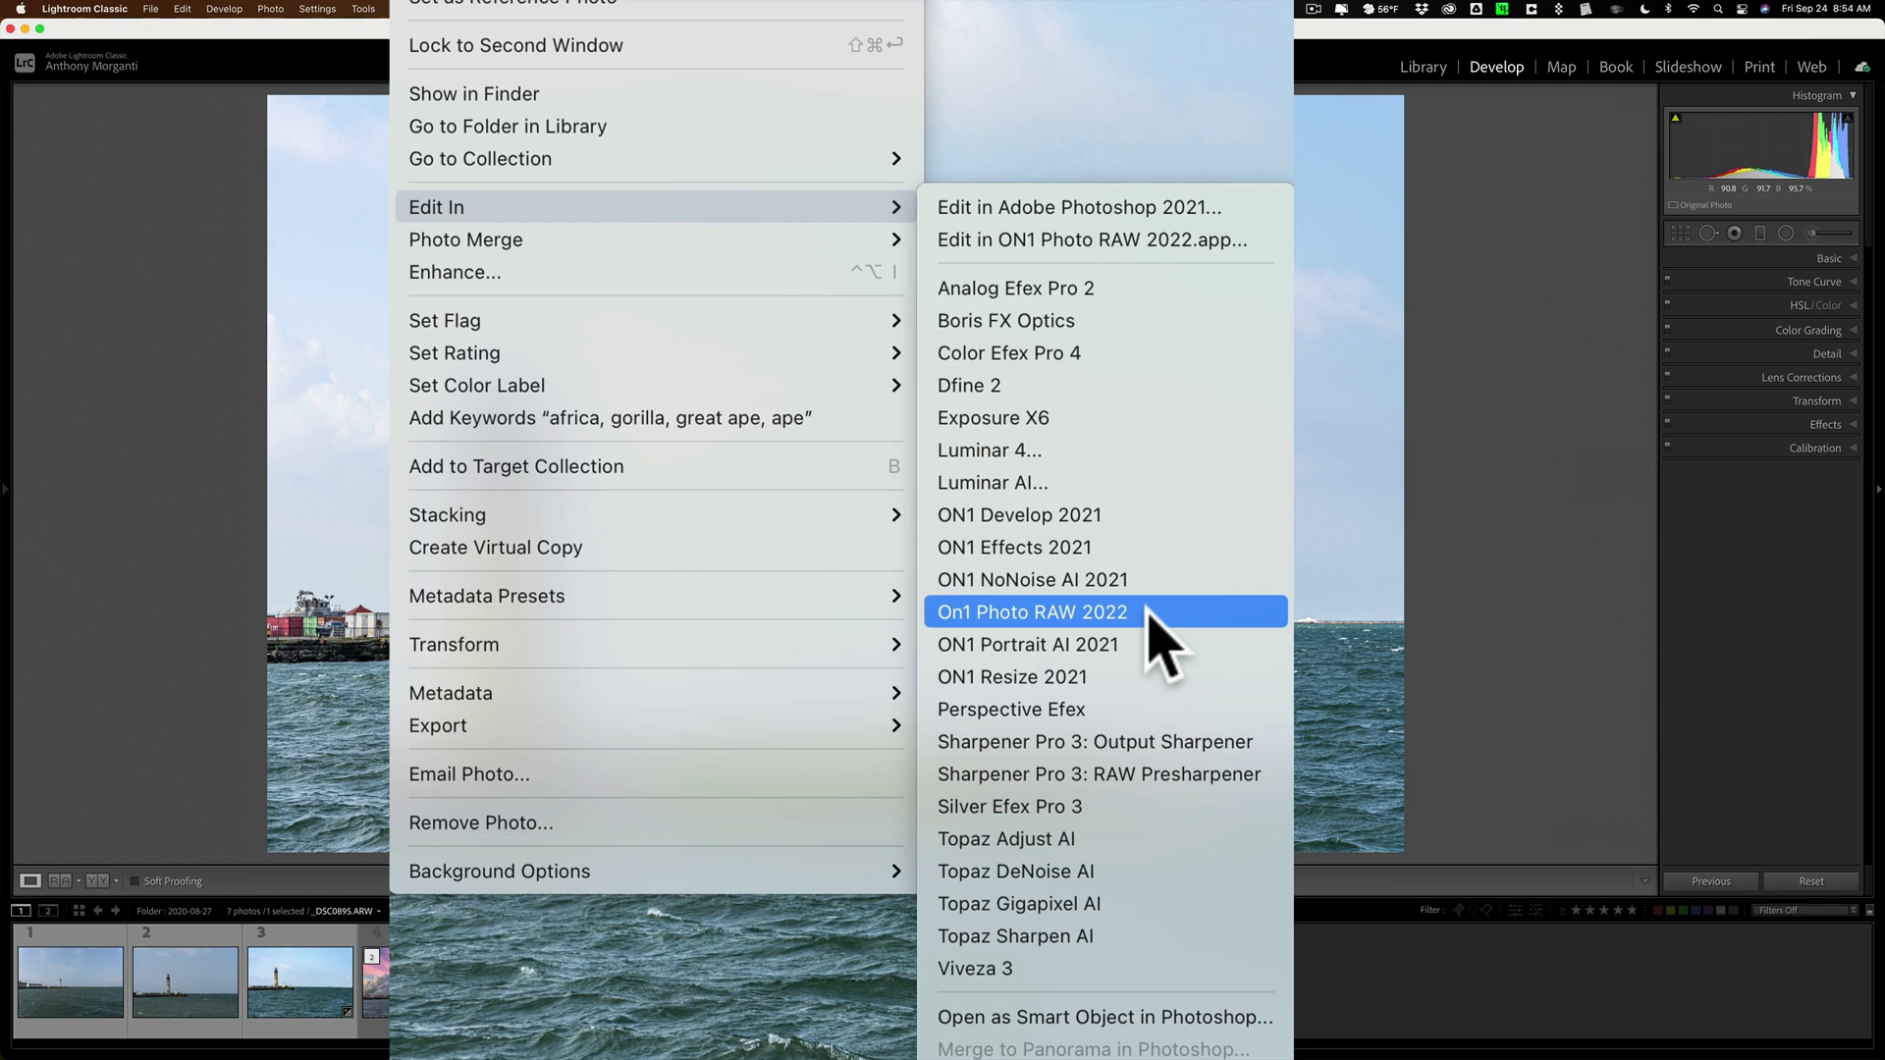
click(1171, 605)
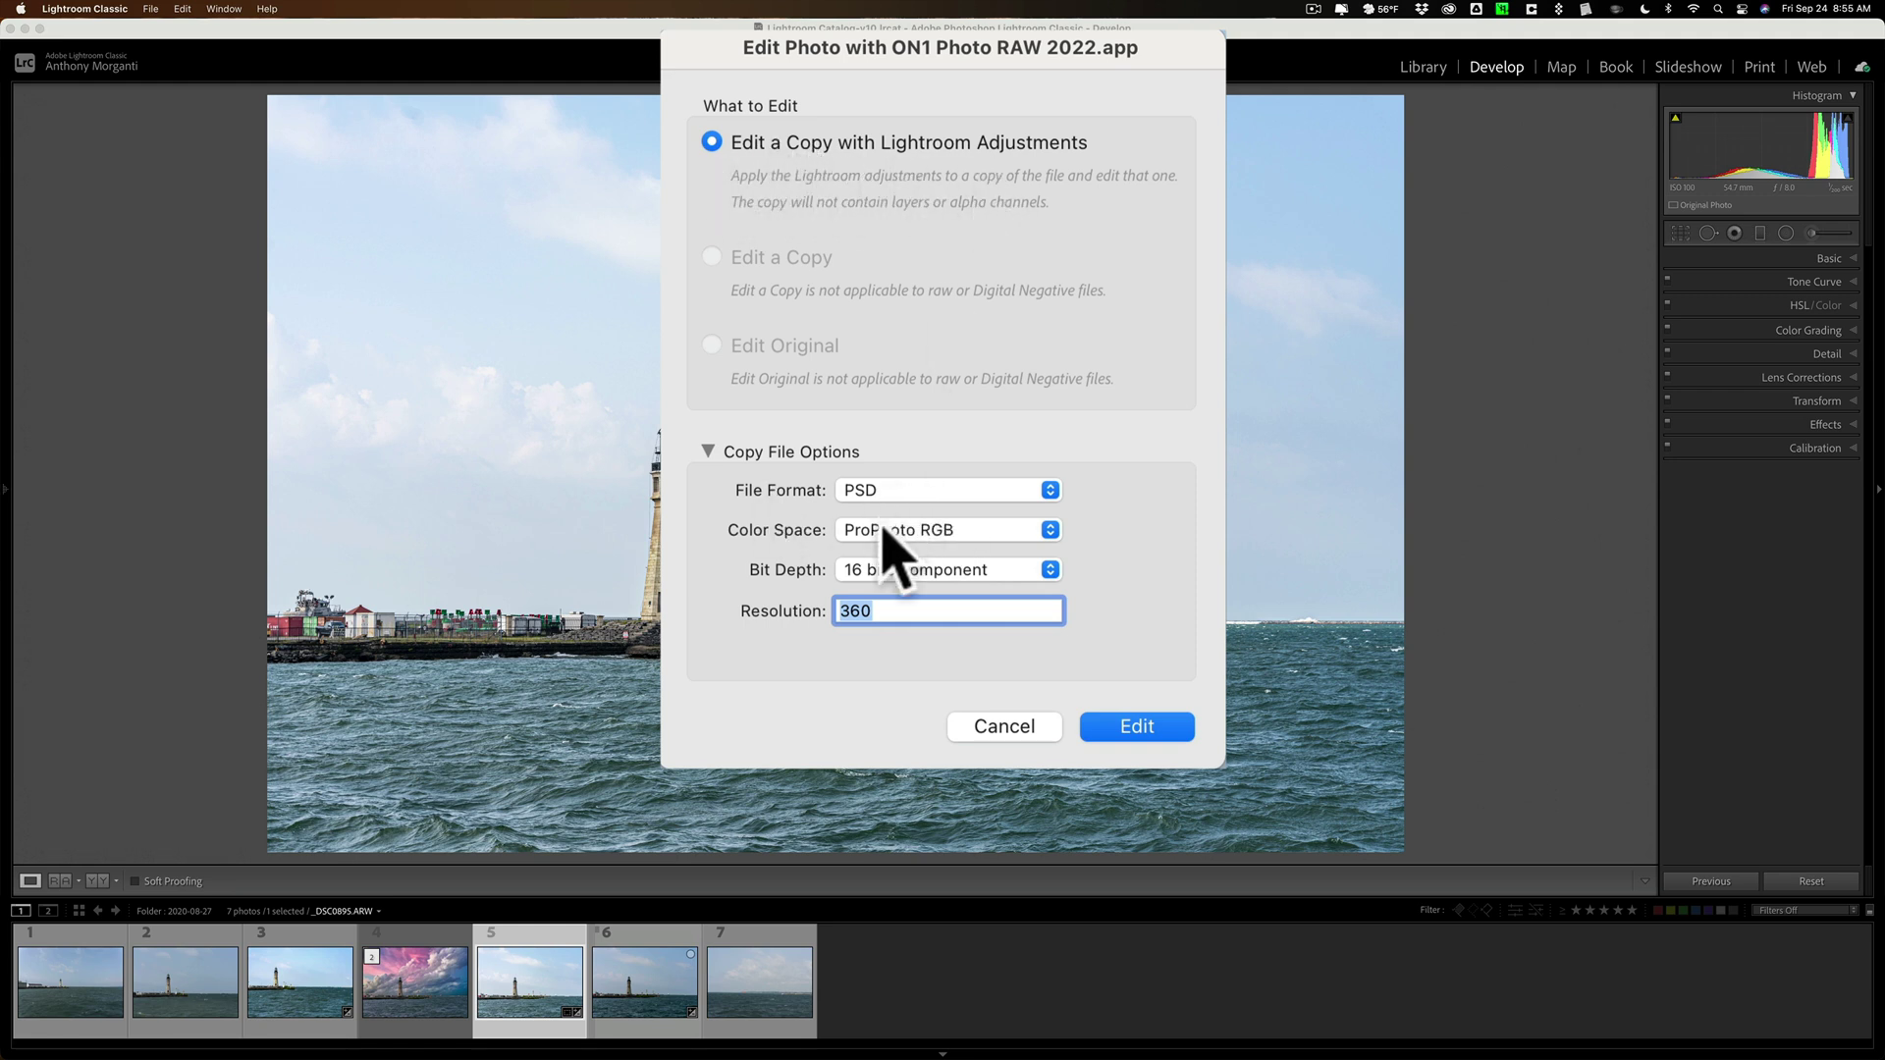
- Edit a copy with Lightroom adjustments as a 16-bit ProPhoto RGB PSD in ON1
click(1139, 727)
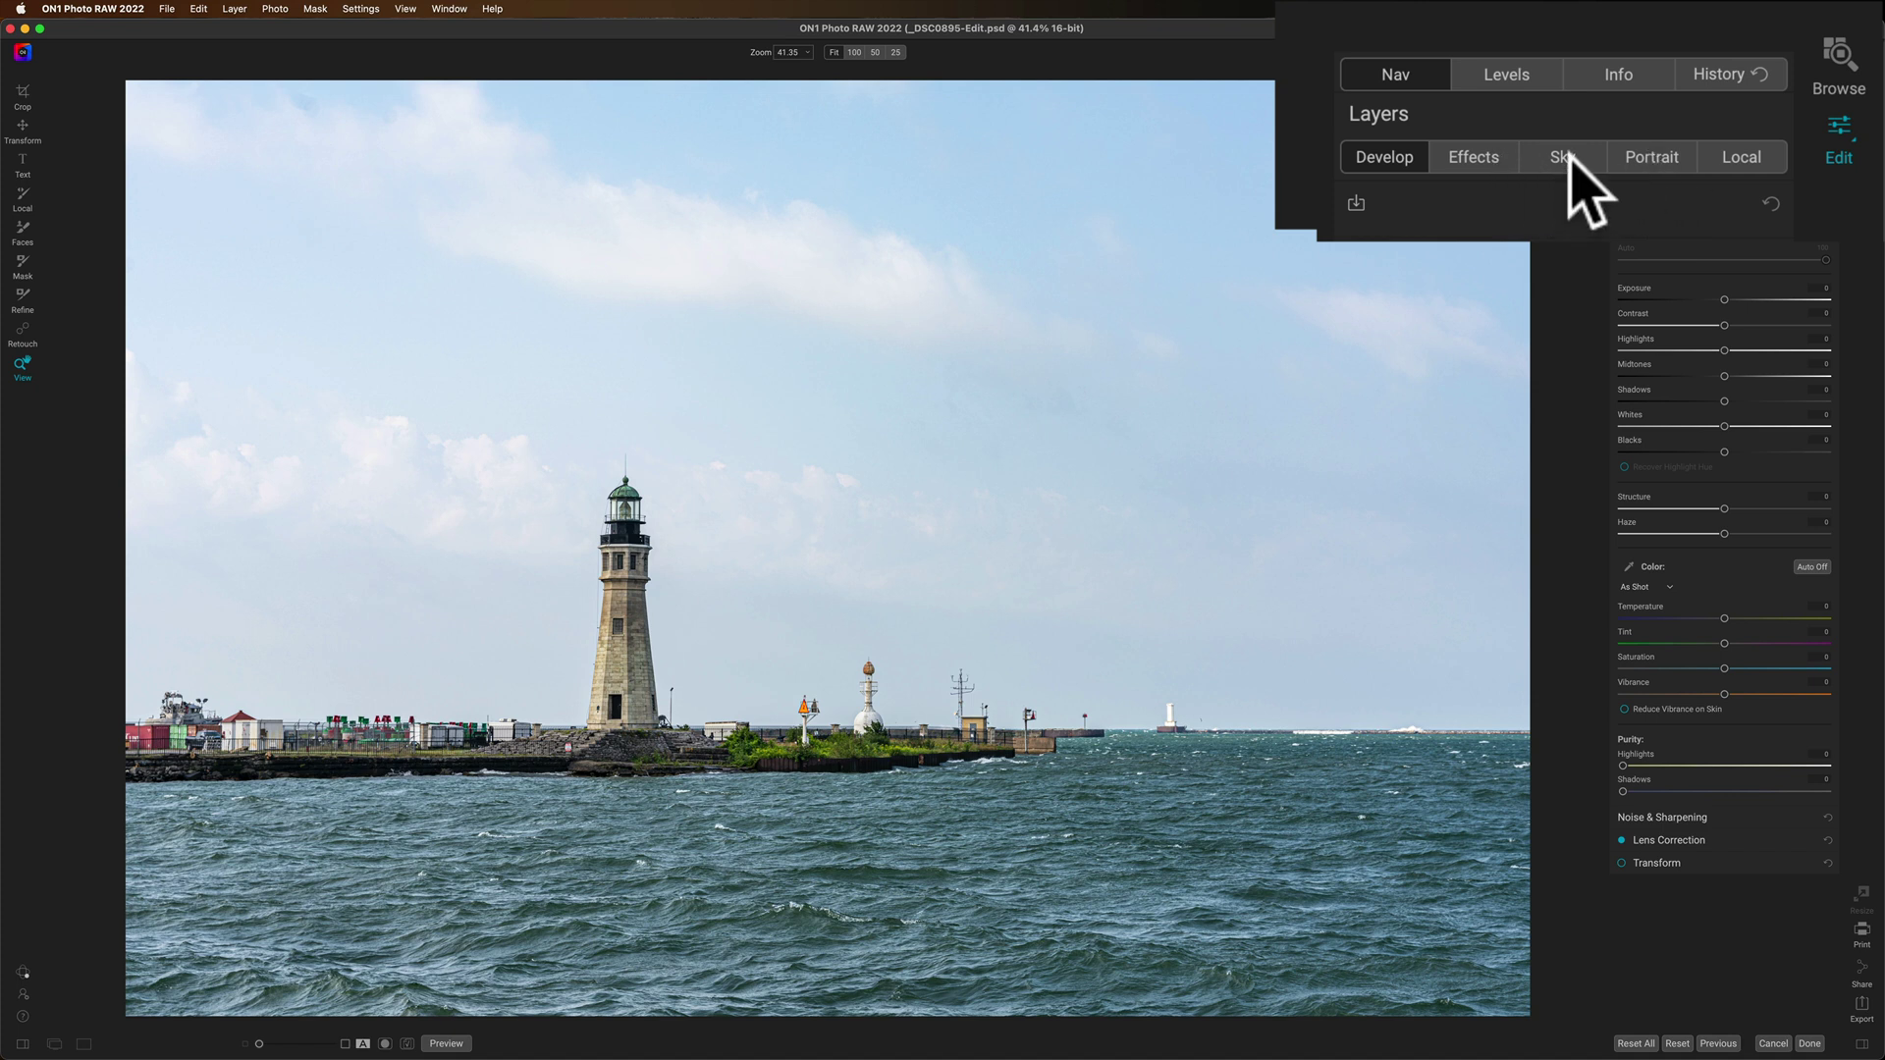
- Apply the Clouds preset from the Sky tab, swapping in Clouds 035 storm clouds
click(1677, 124)
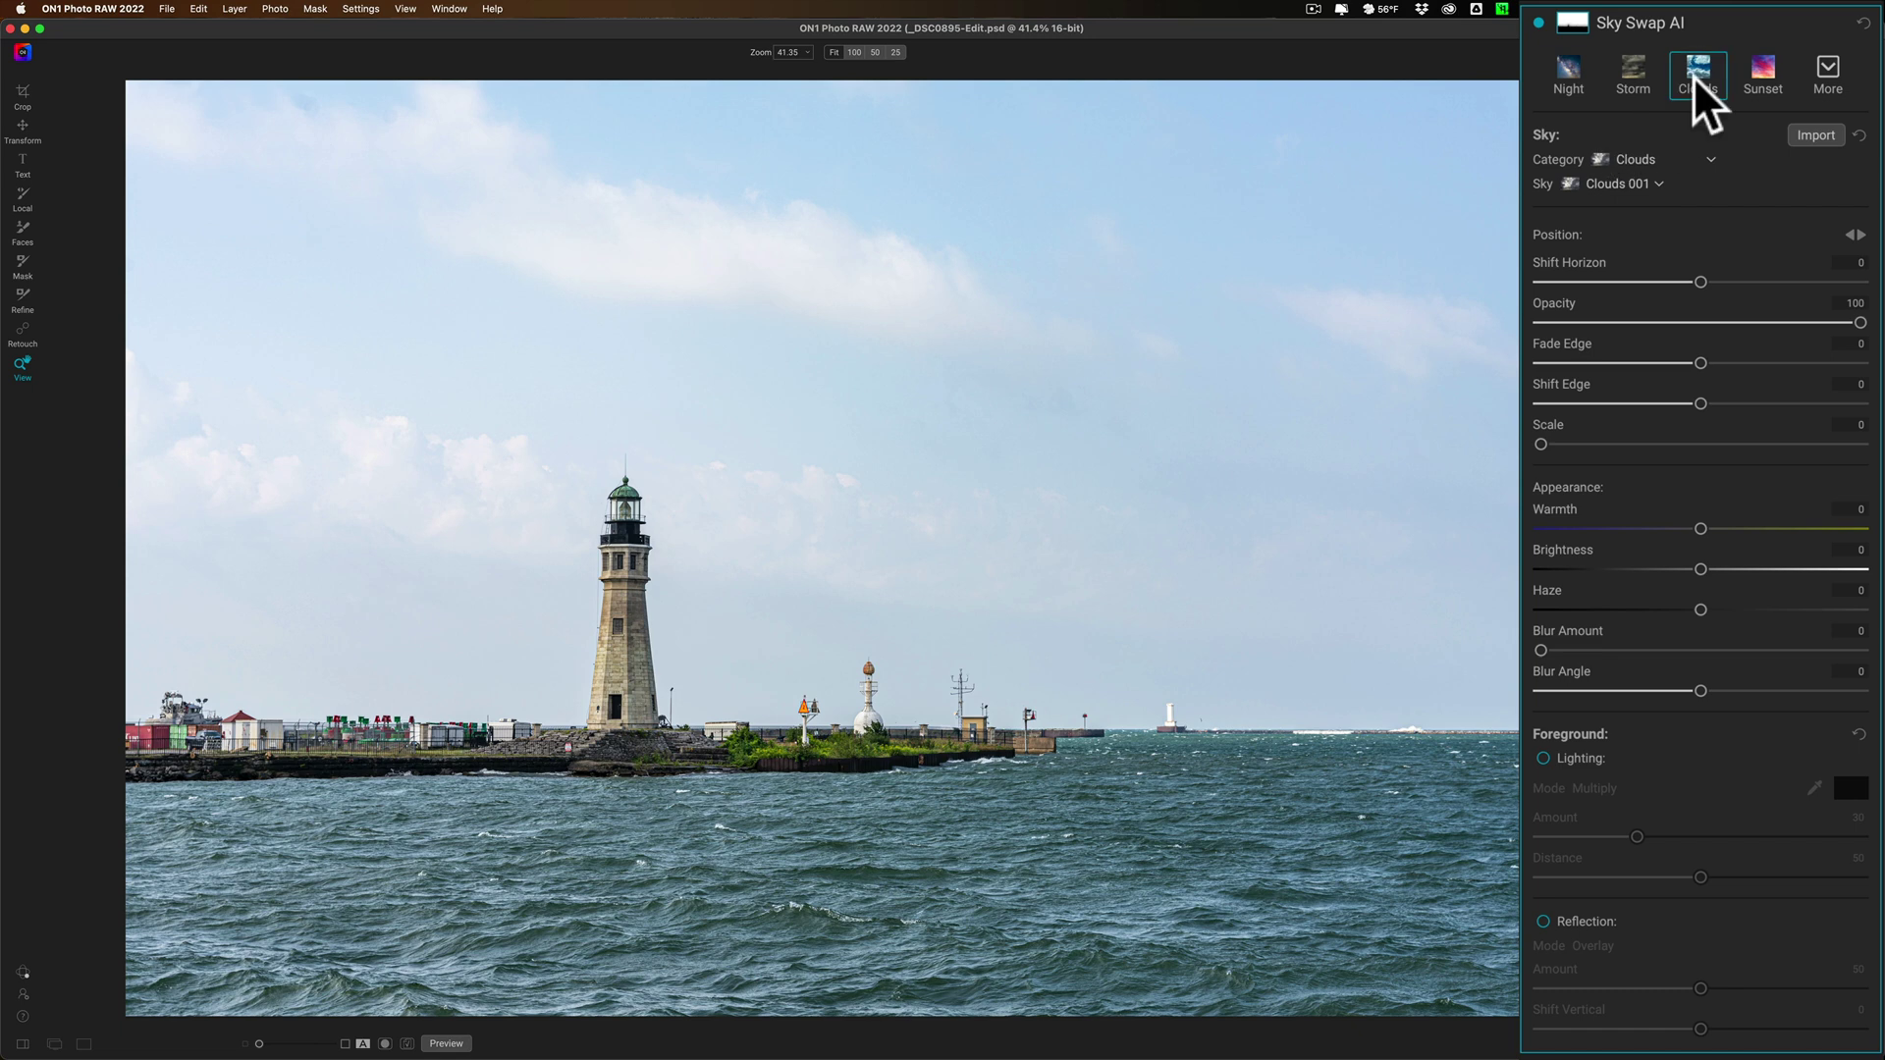
click(1695, 64)
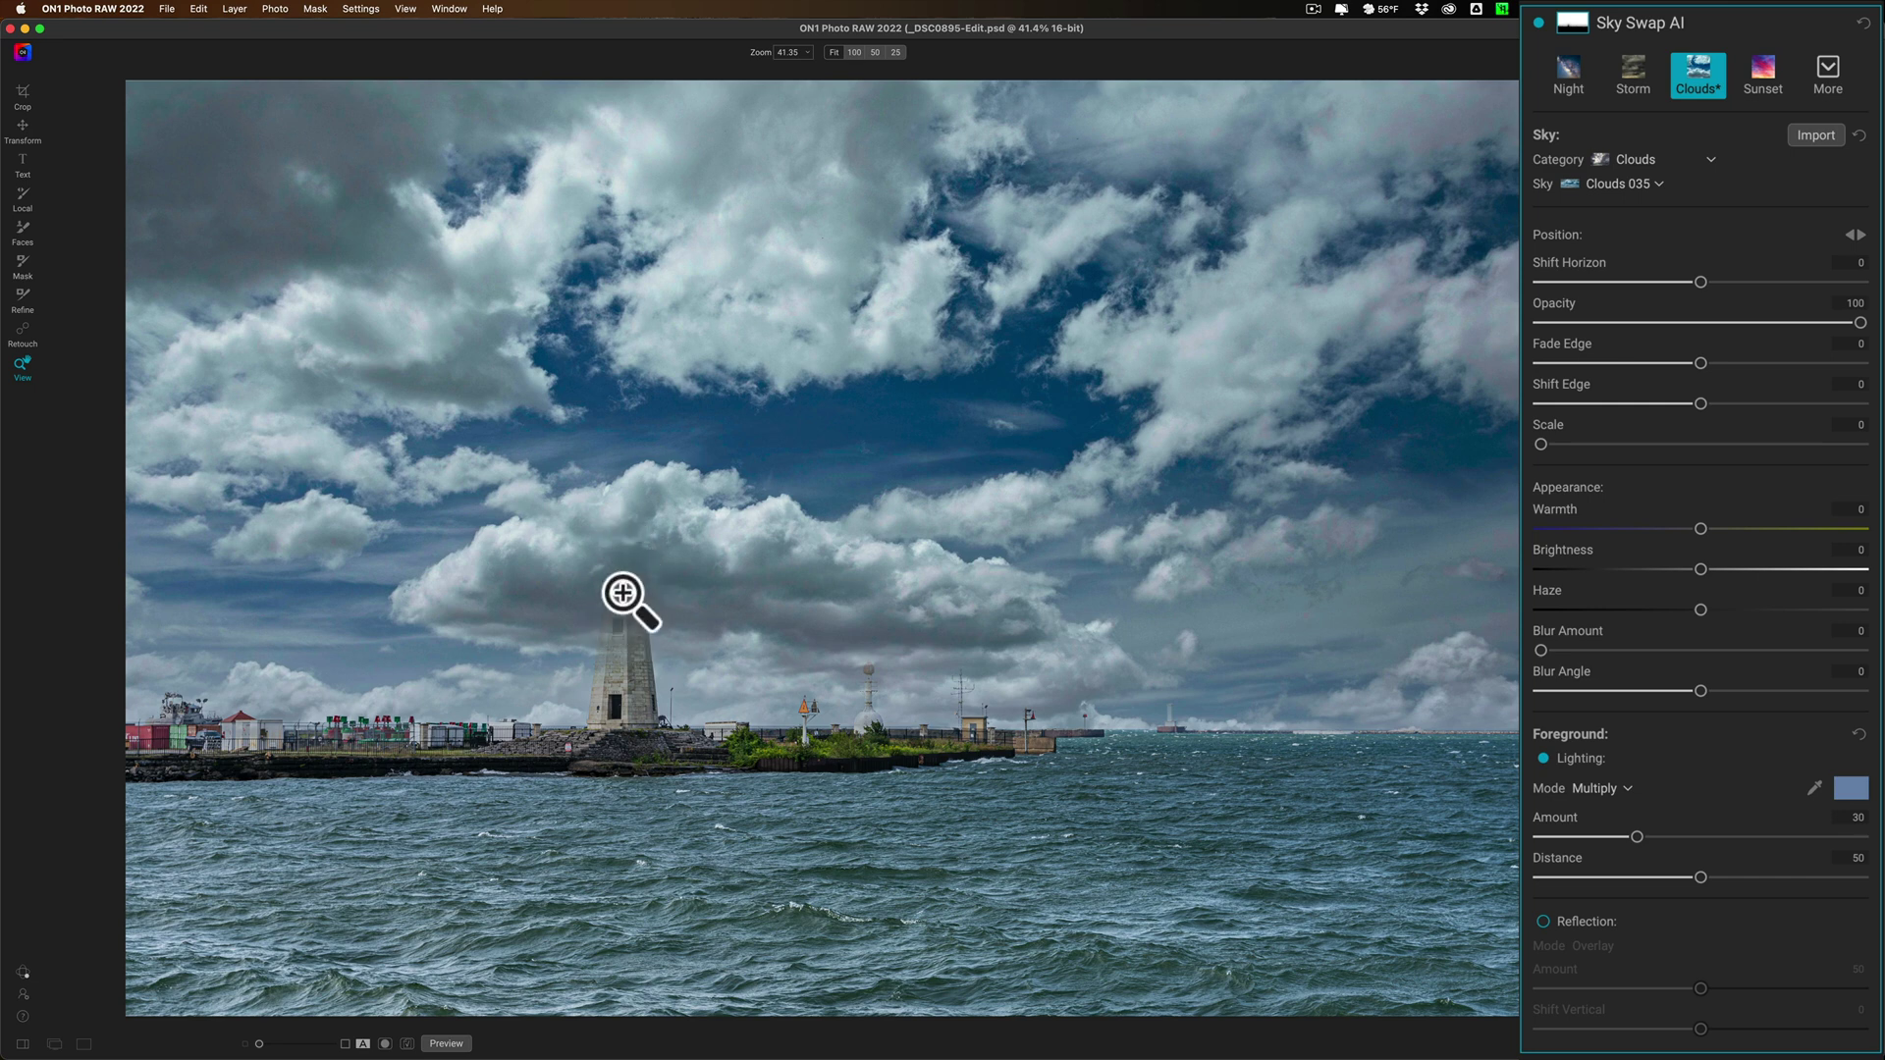
- Within the Clouds category, try Clouds 030 and 034, then choose Clouds 042
click(1669, 157)
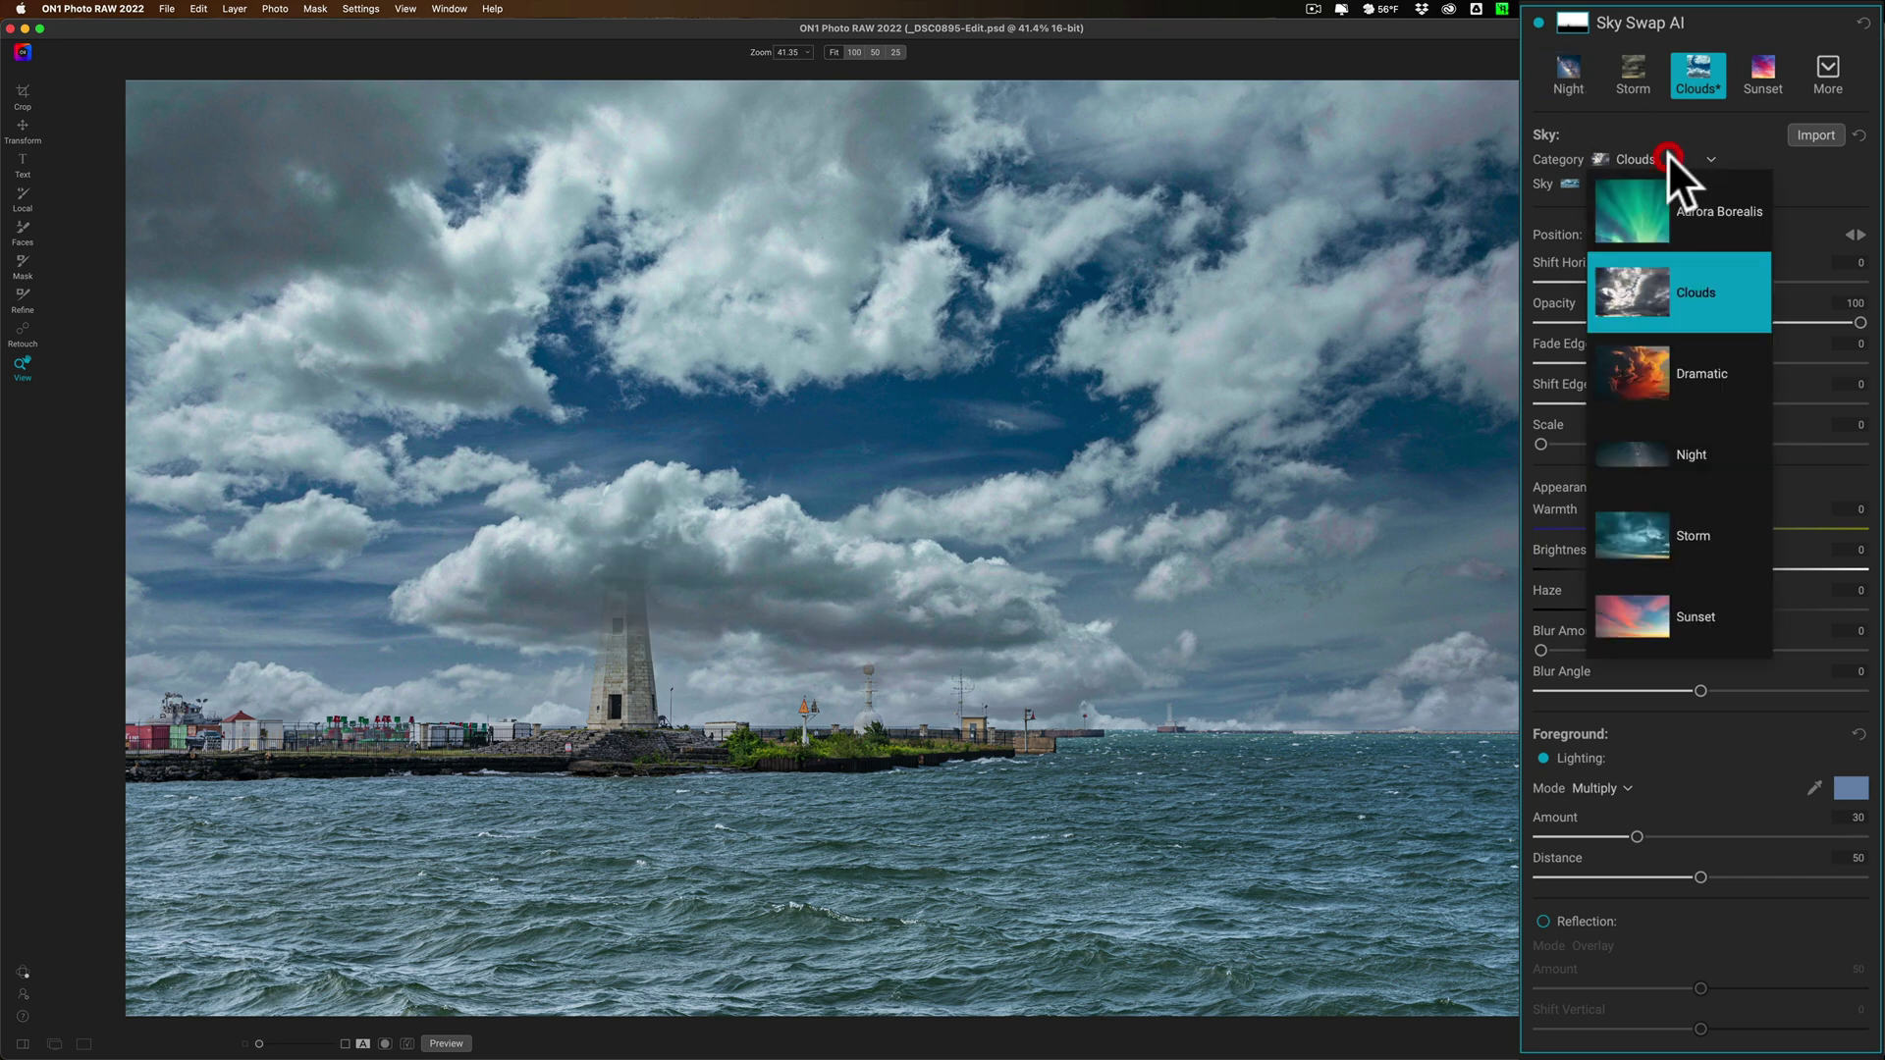
click(1706, 279)
click(1659, 181)
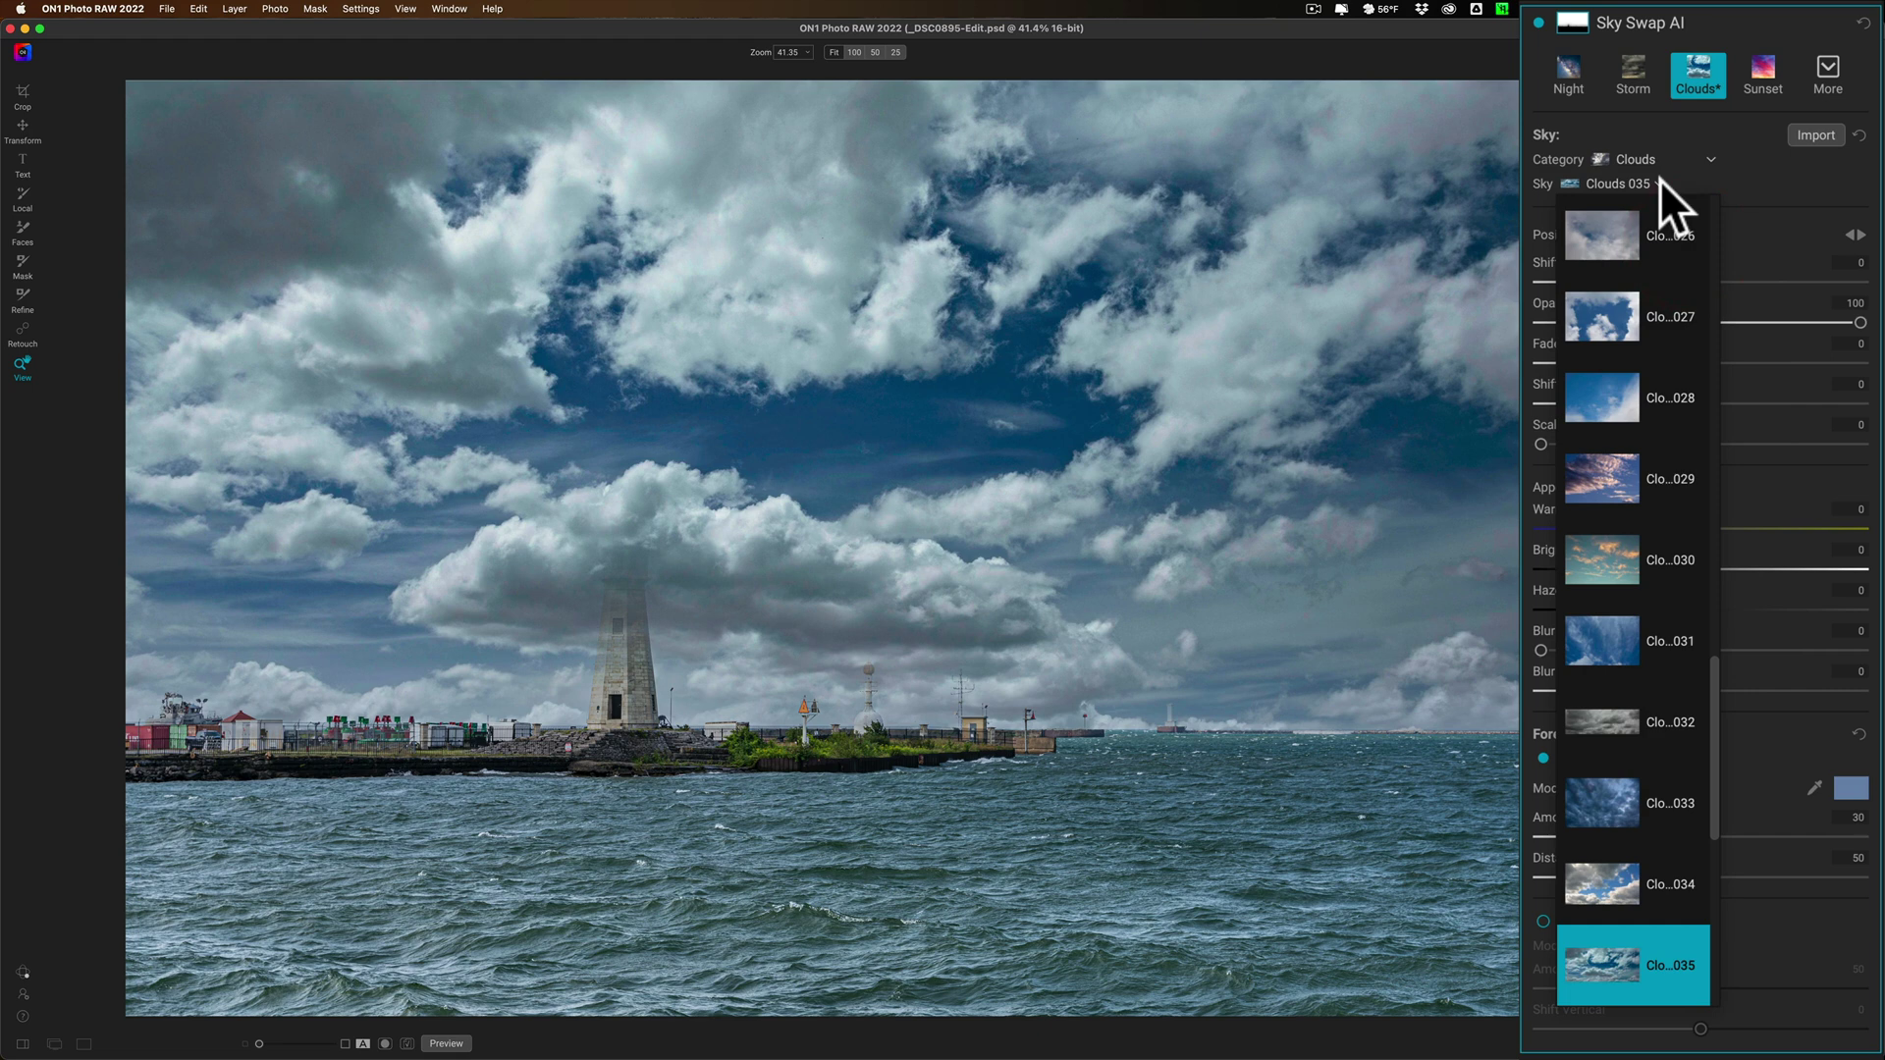
click(1659, 556)
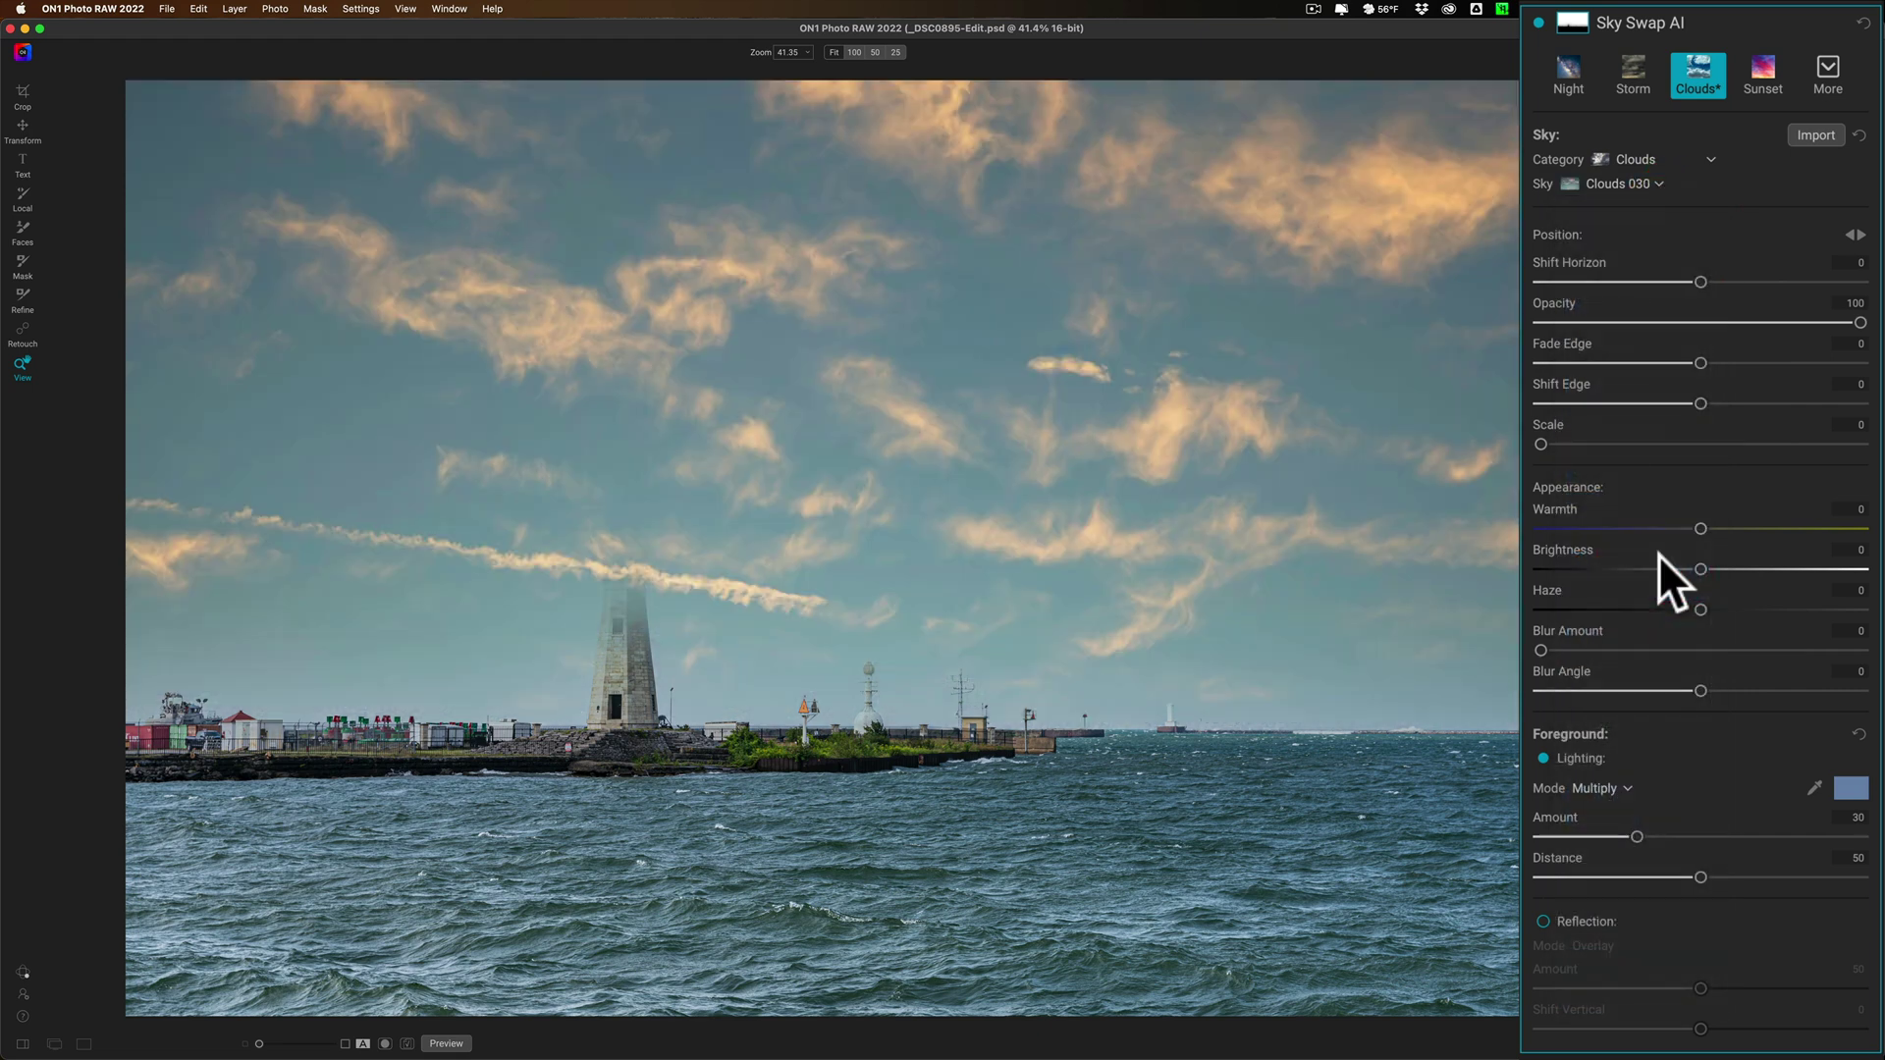
click(1632, 183)
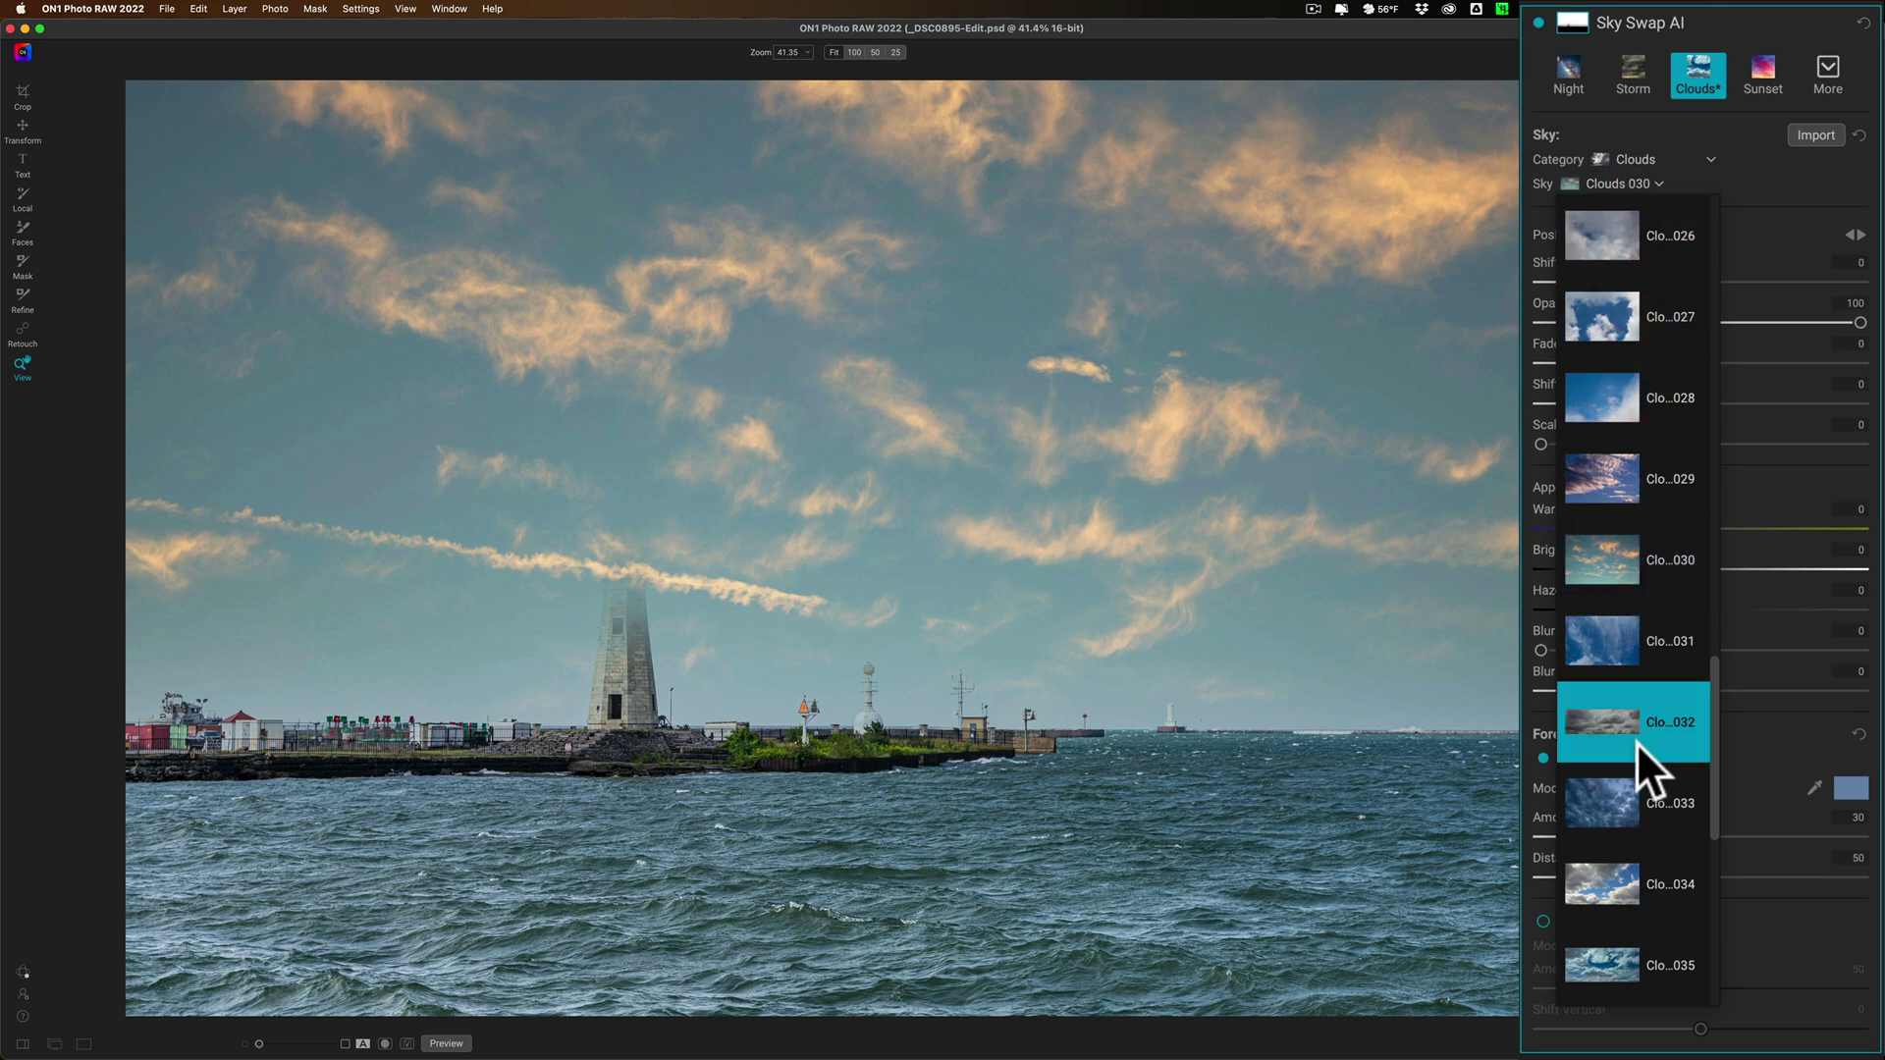
click(1622, 872)
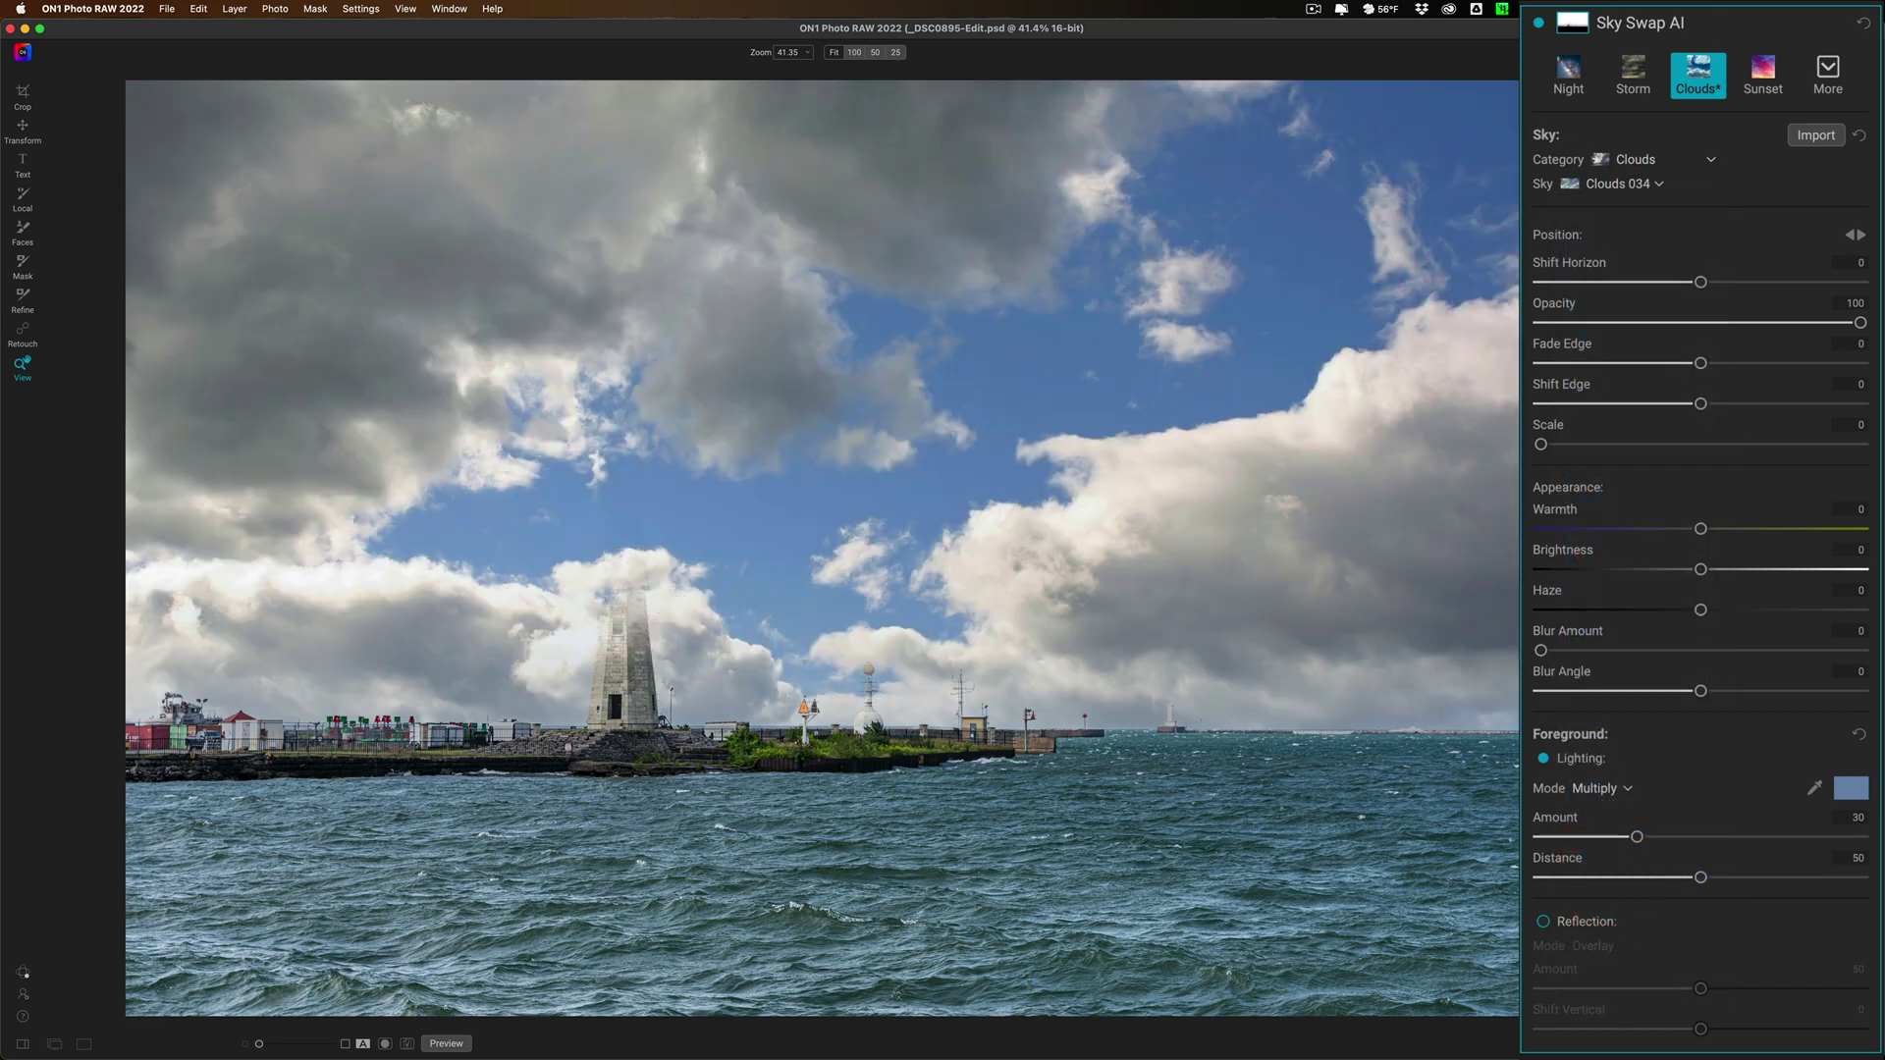
click(1629, 181)
scroll(1633, 589, down, 5)
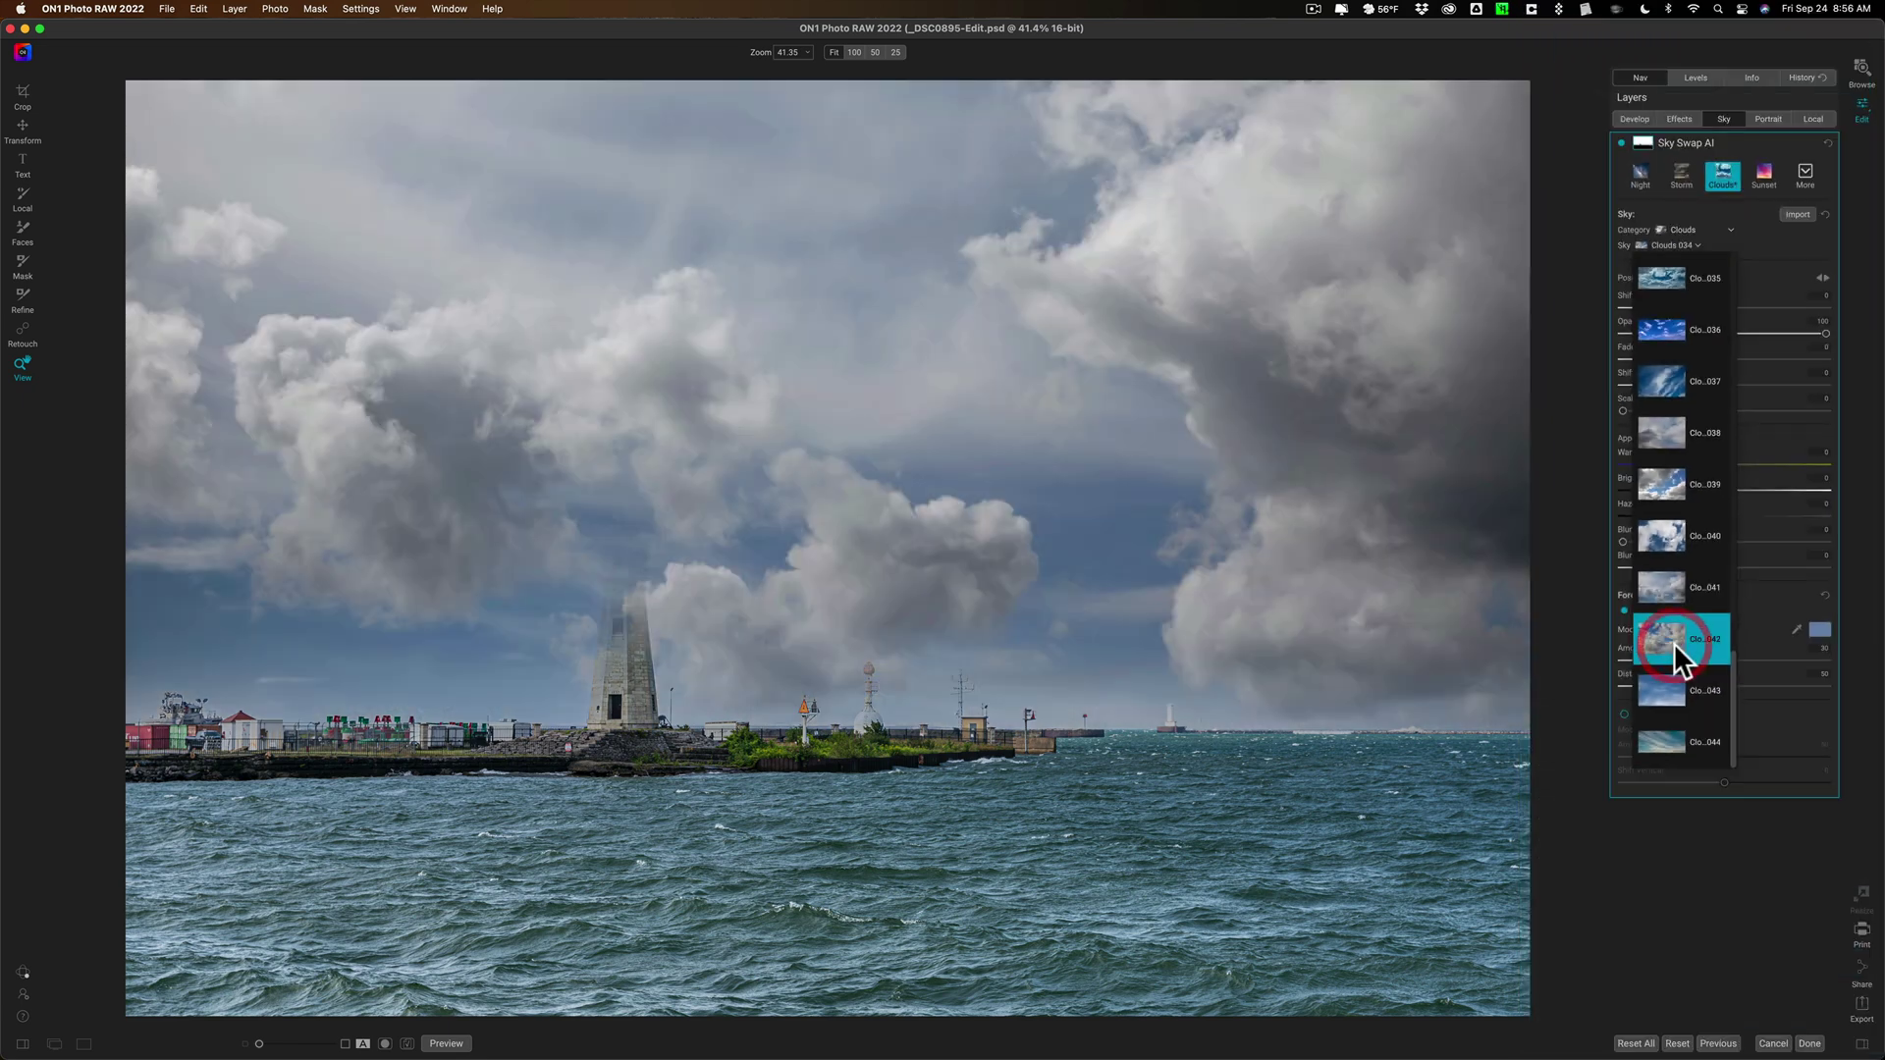
click(1673, 642)
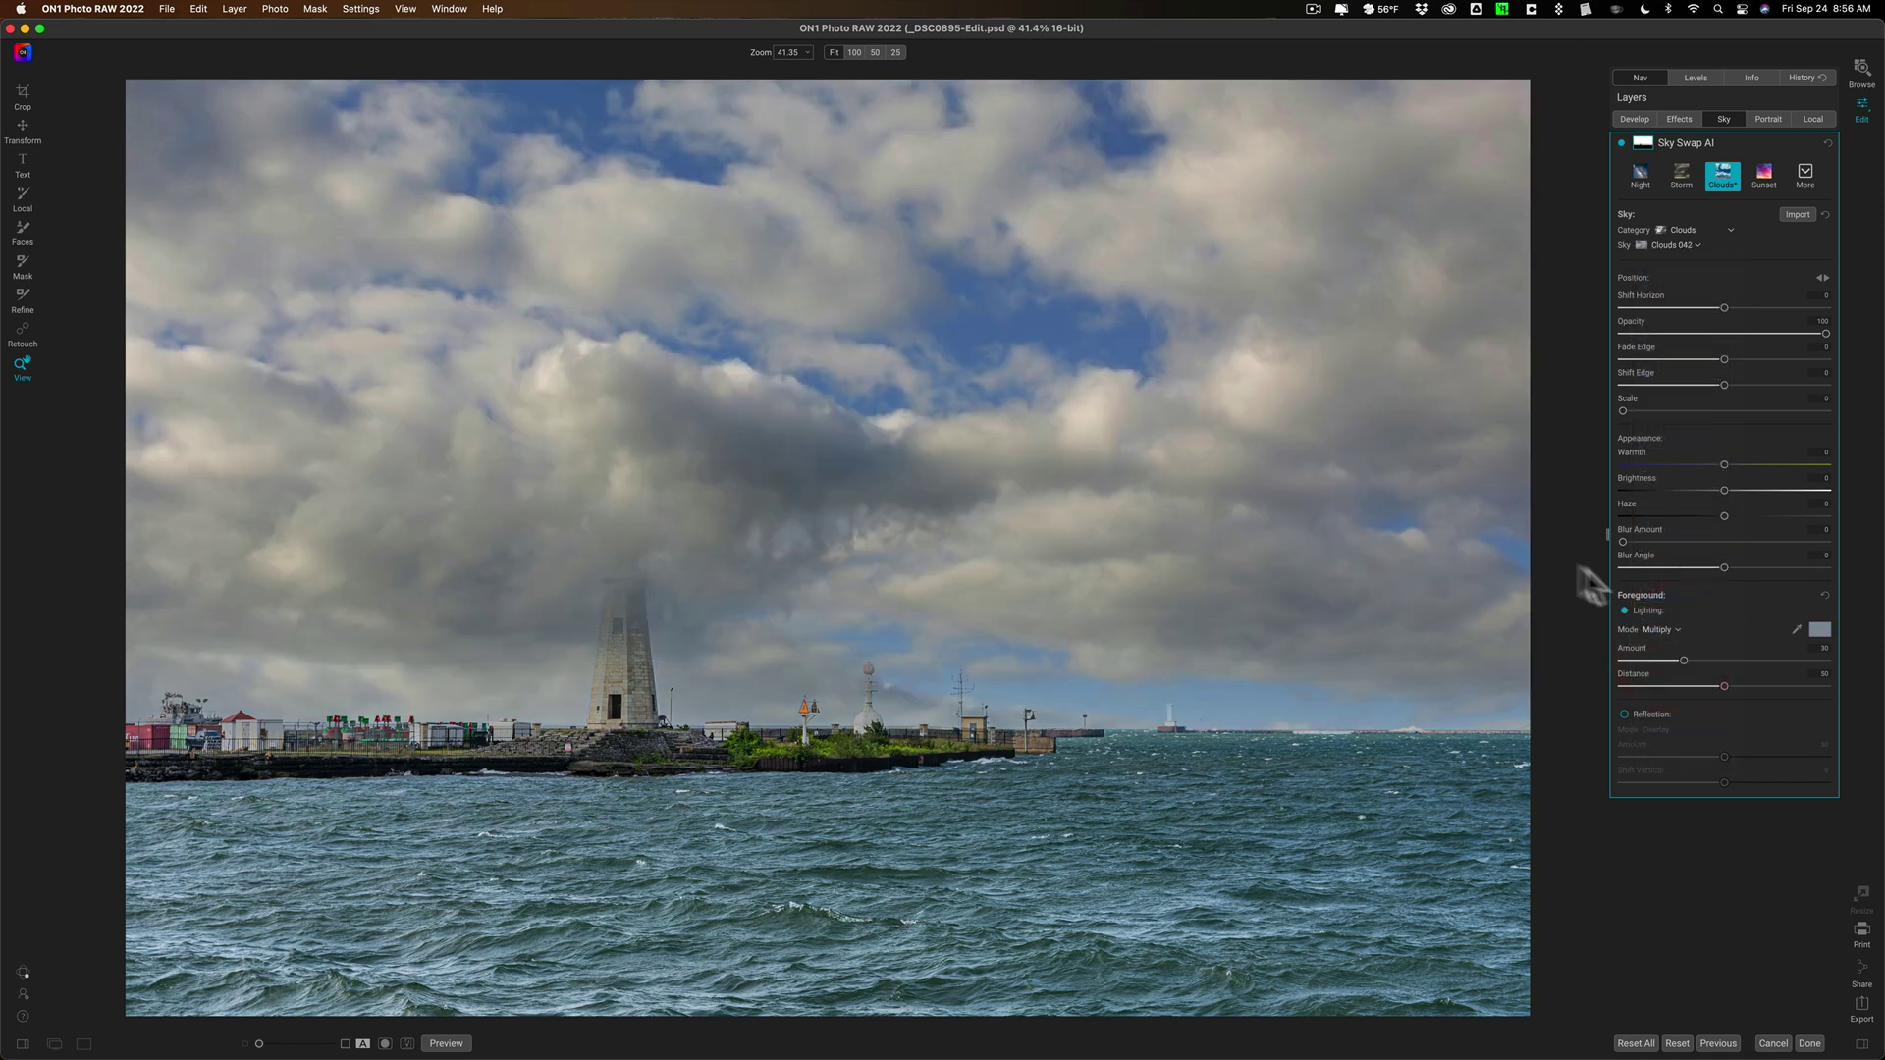
- Click Done and save as Photoshop PSD, replacing the existing _DSC0895-Edit.psd
click(1809, 1043)
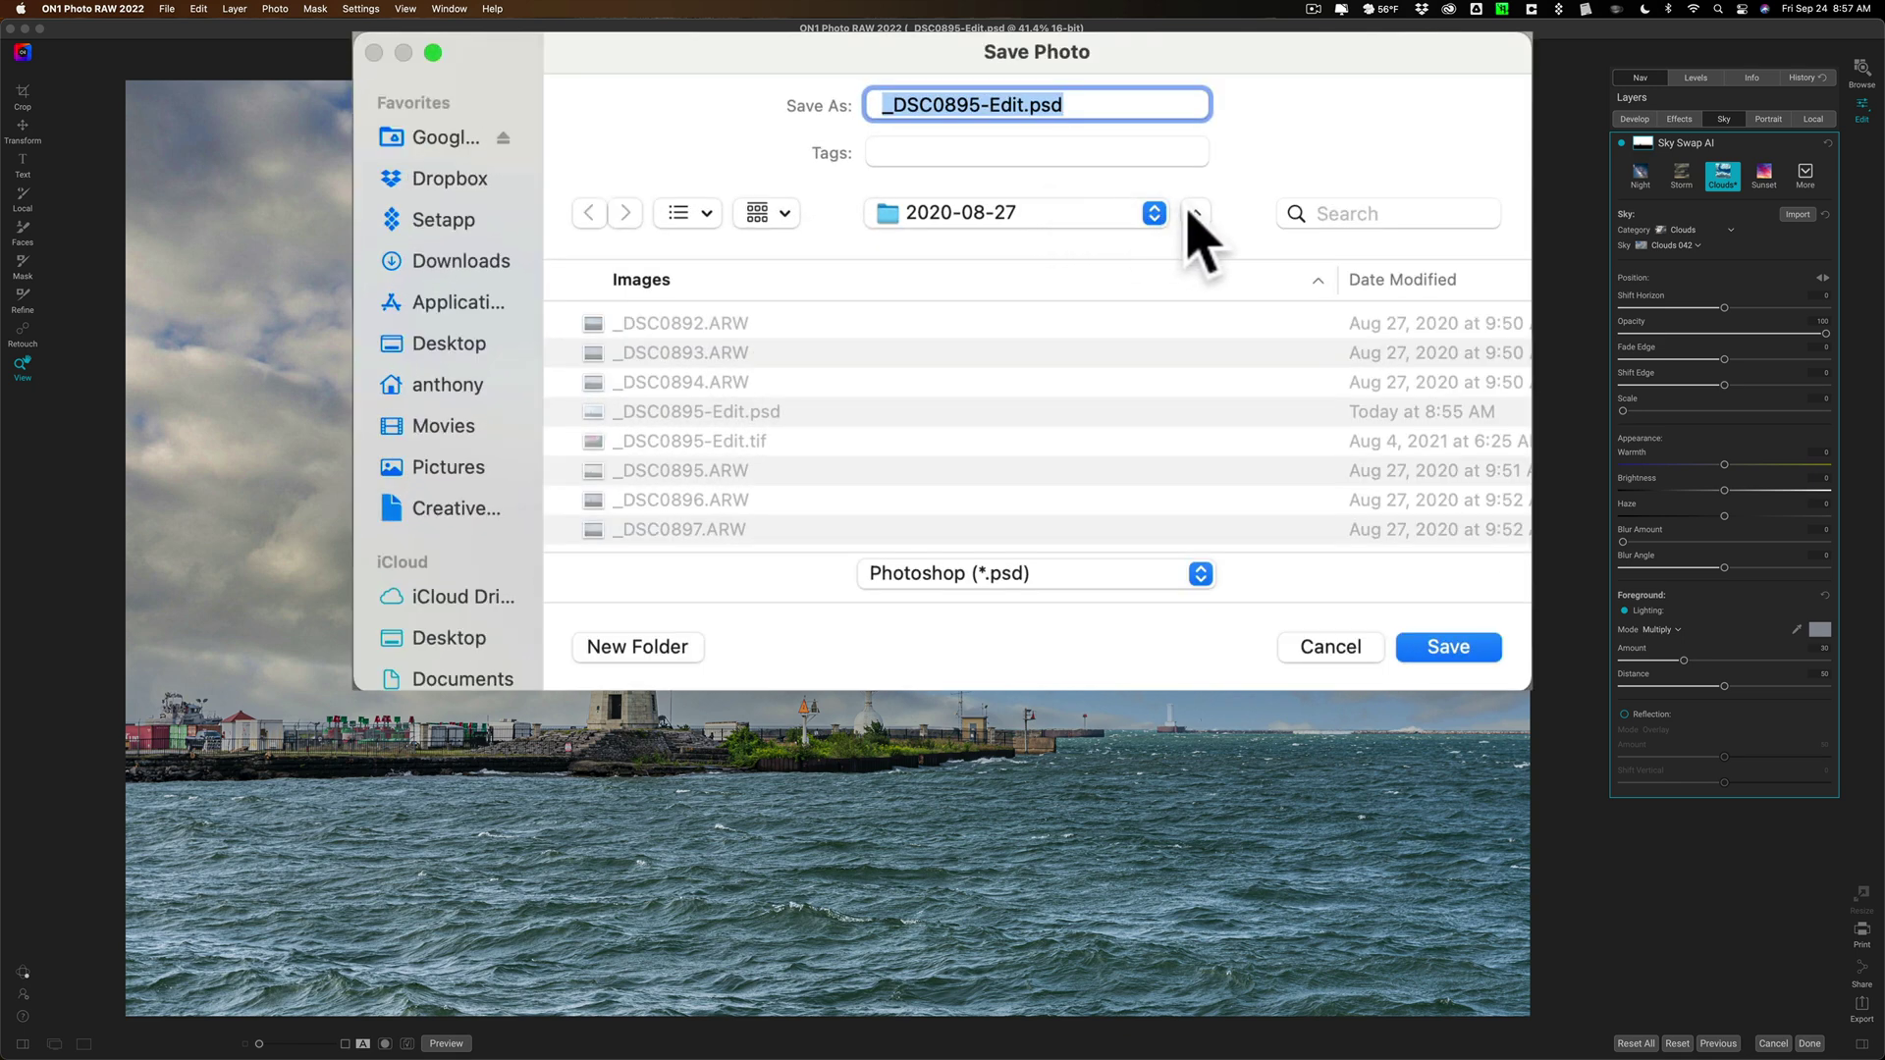
click(1069, 287)
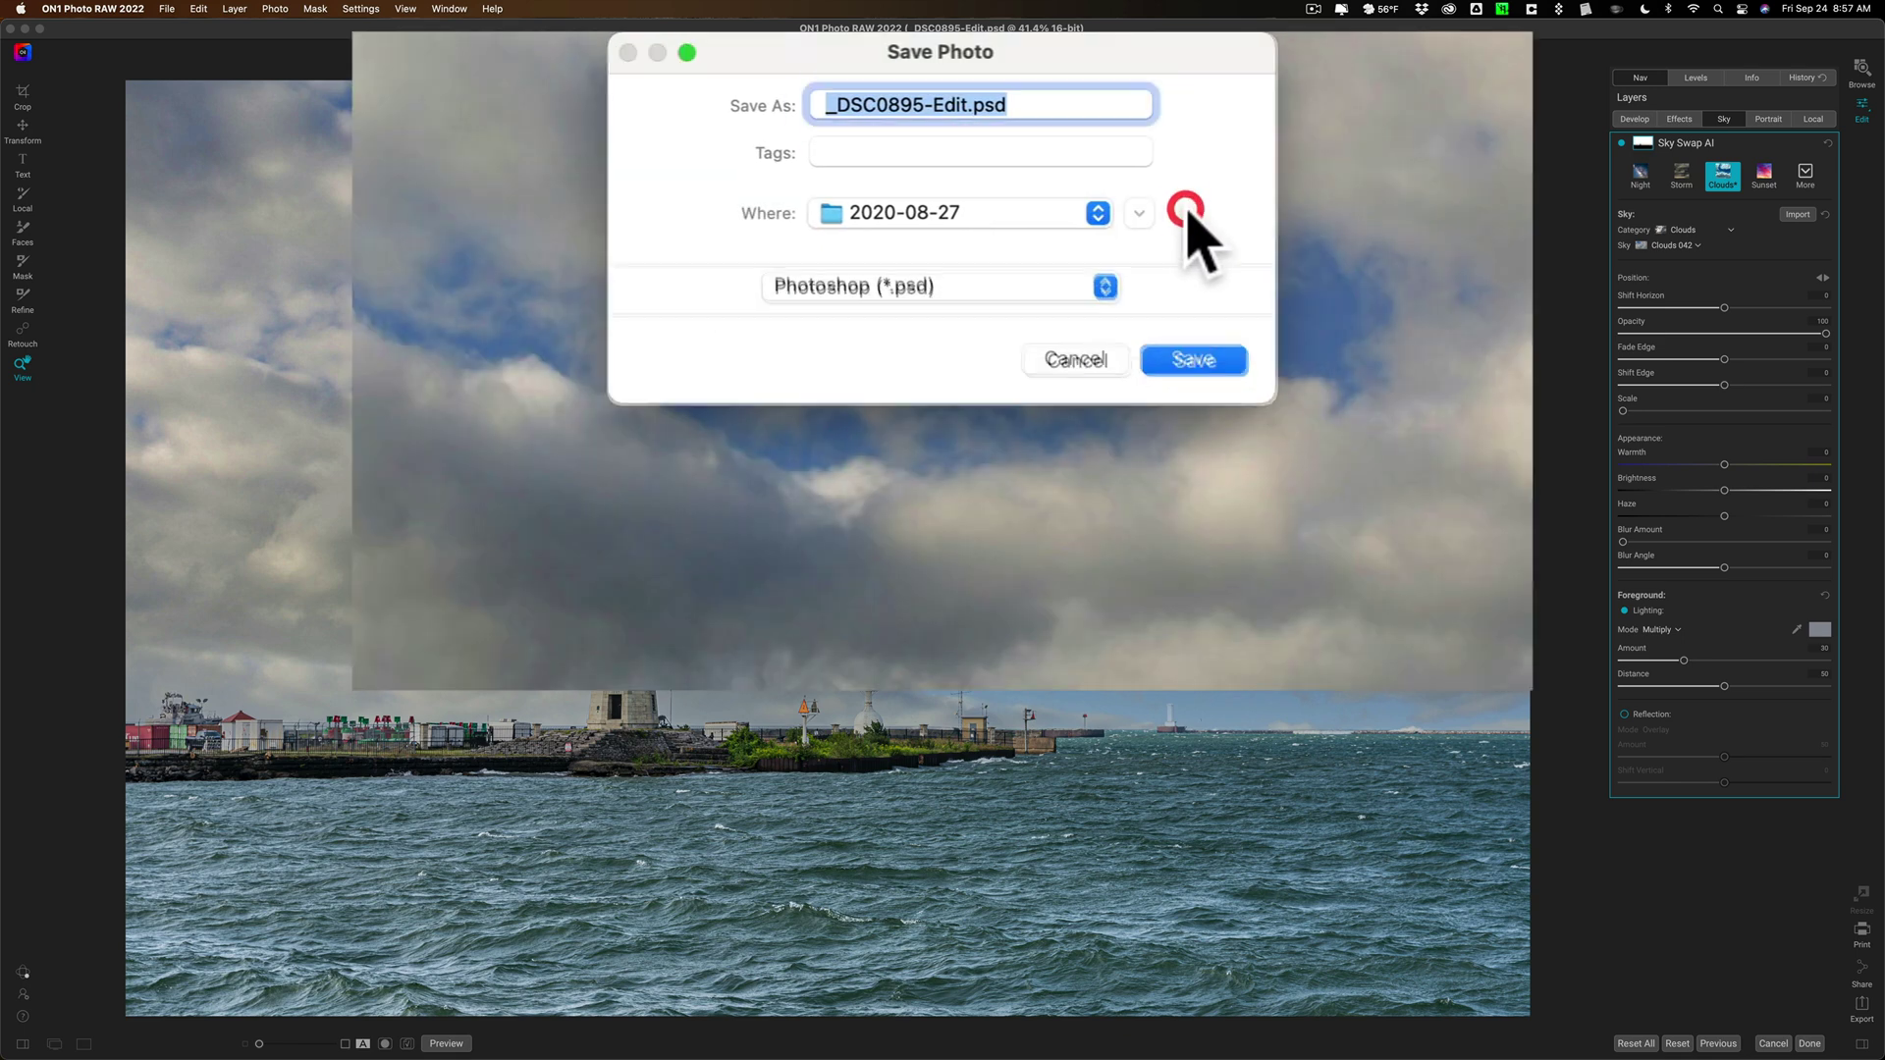
click(1138, 213)
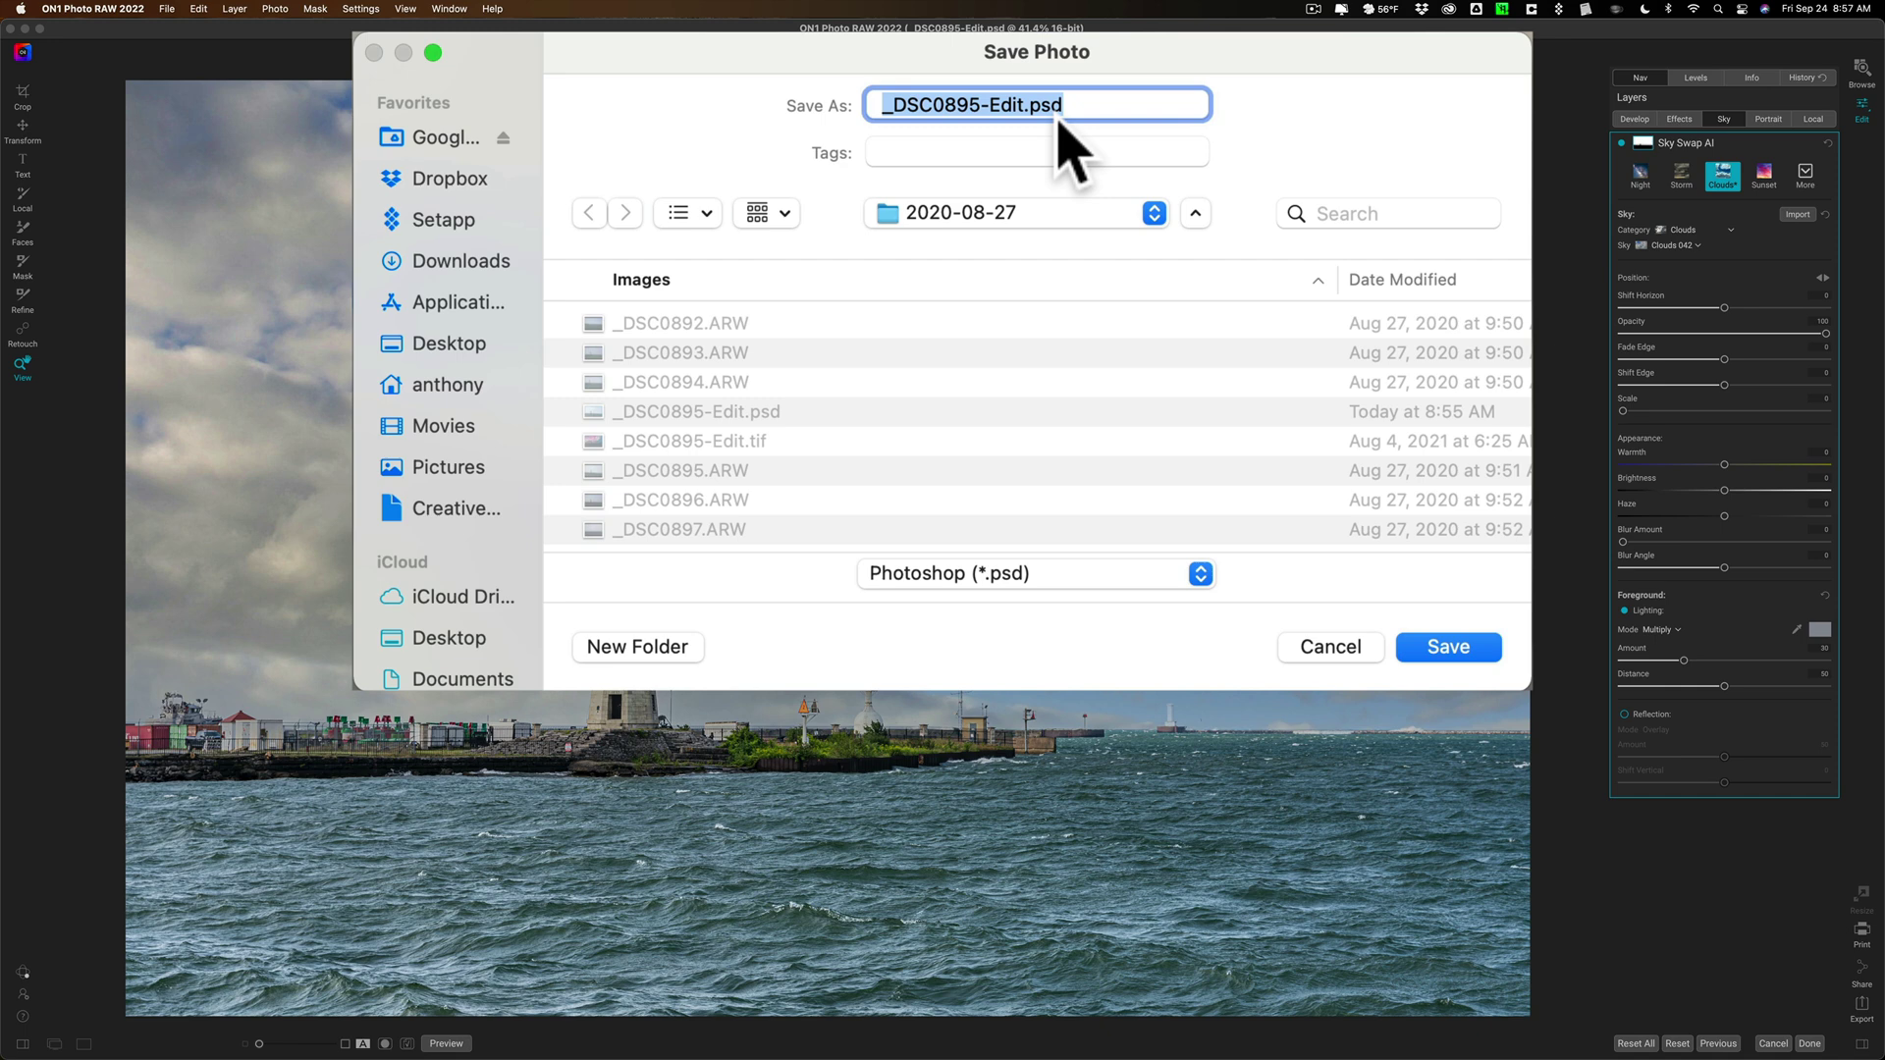
click(1448, 647)
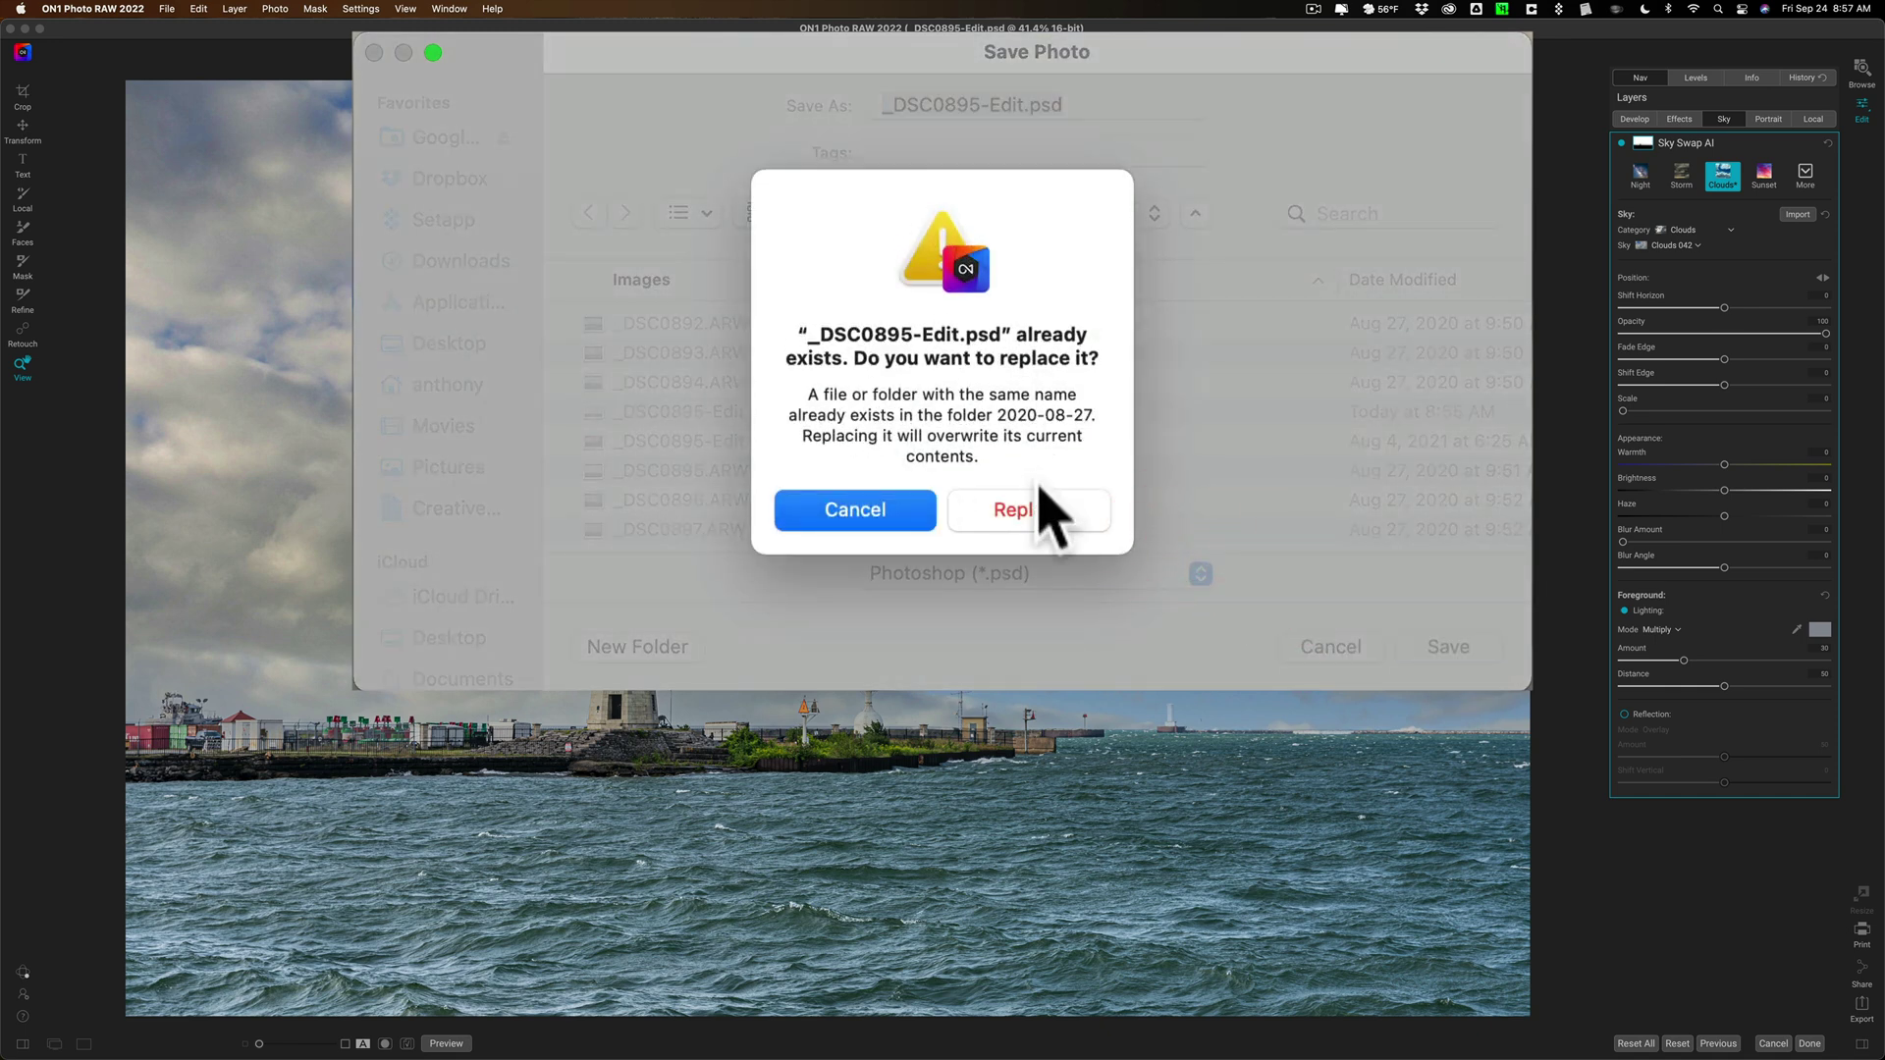
click(1038, 511)
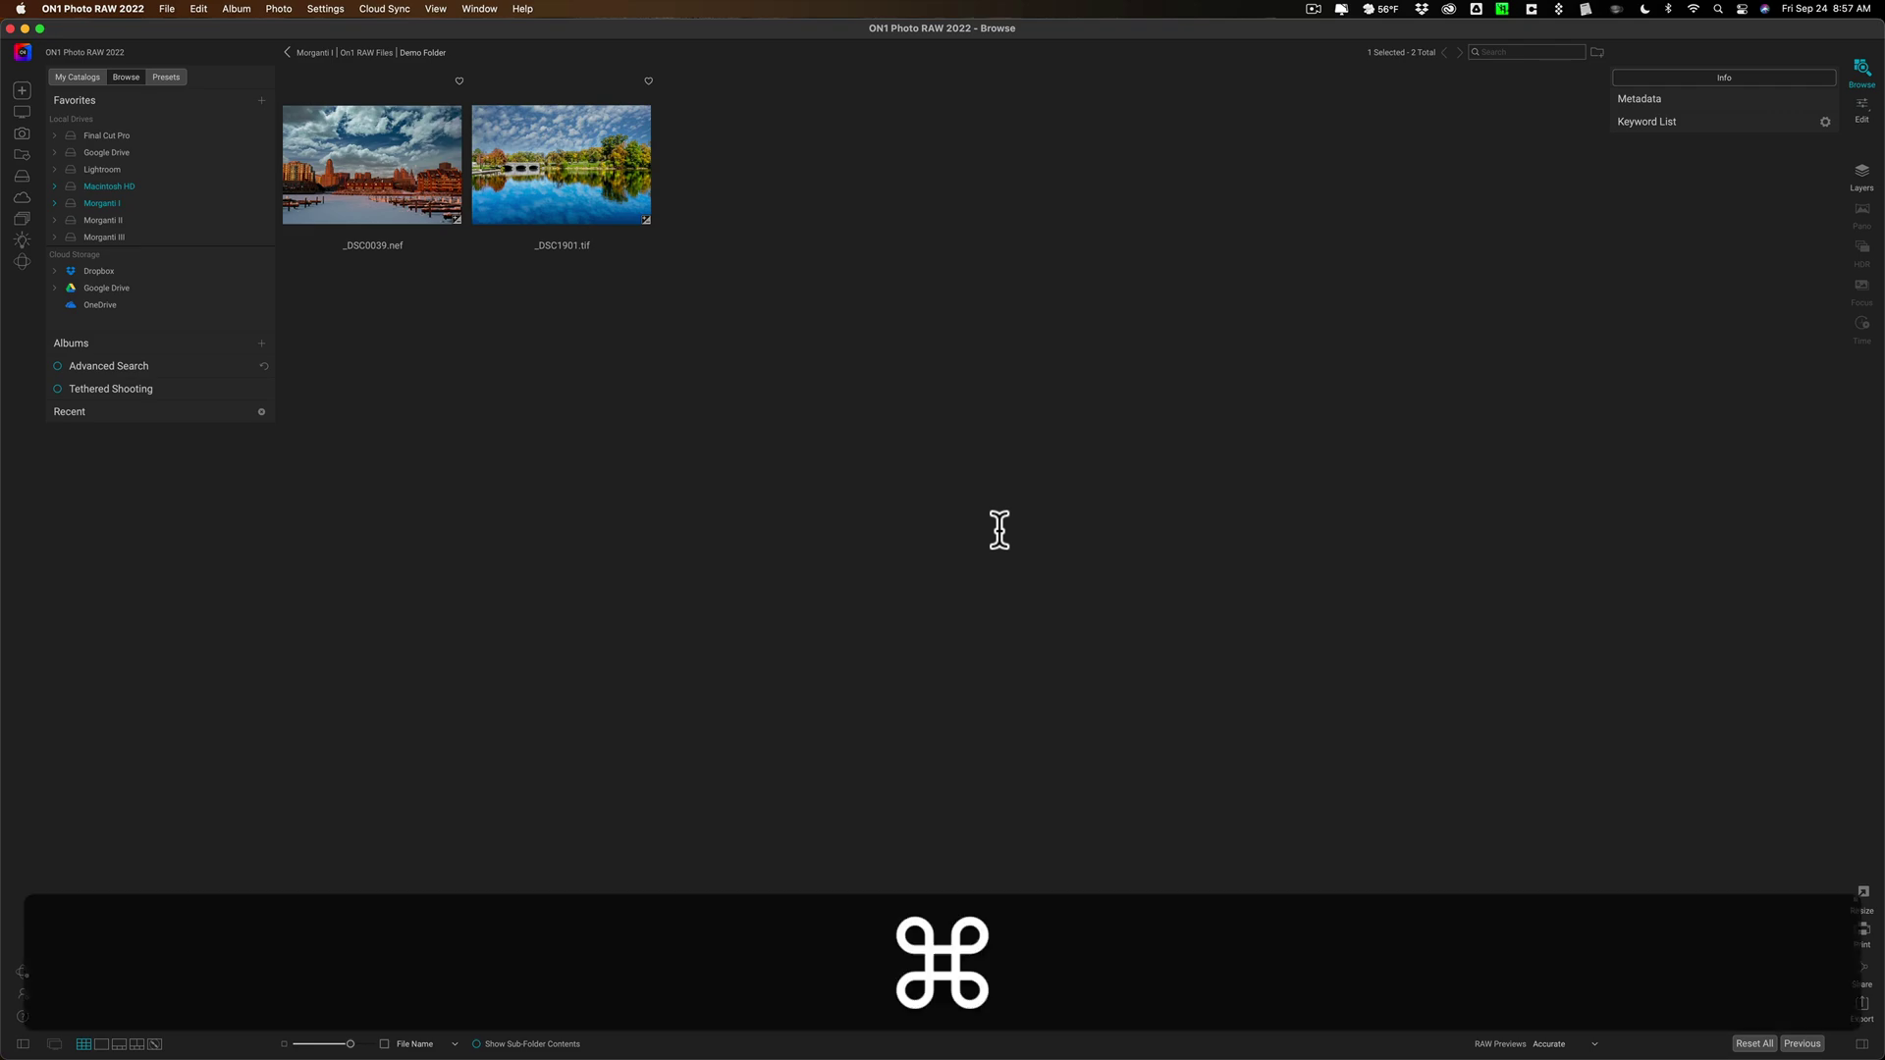
- Quit ON1, compare the photo's versions in the filmstrip, and select _DSC0895-Edit.psd
key(super+q)
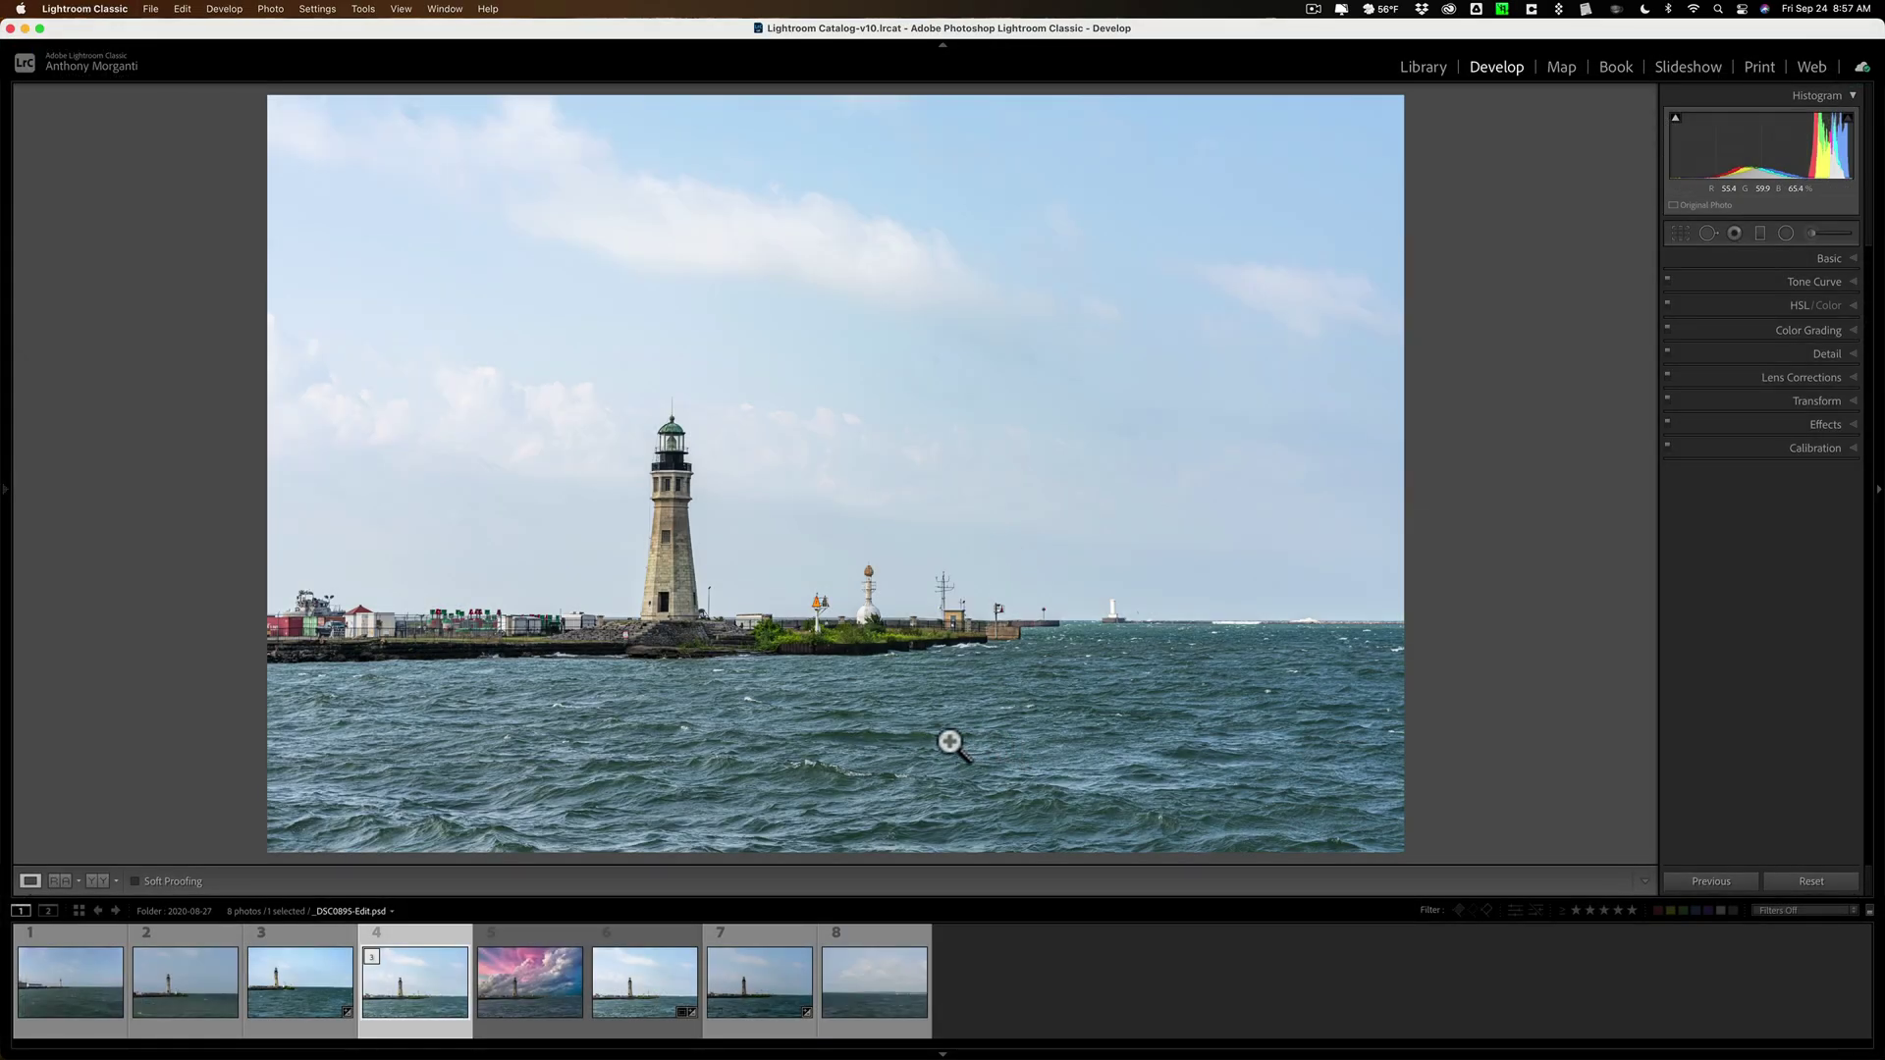
click(525, 977)
click(428, 981)
click(645, 987)
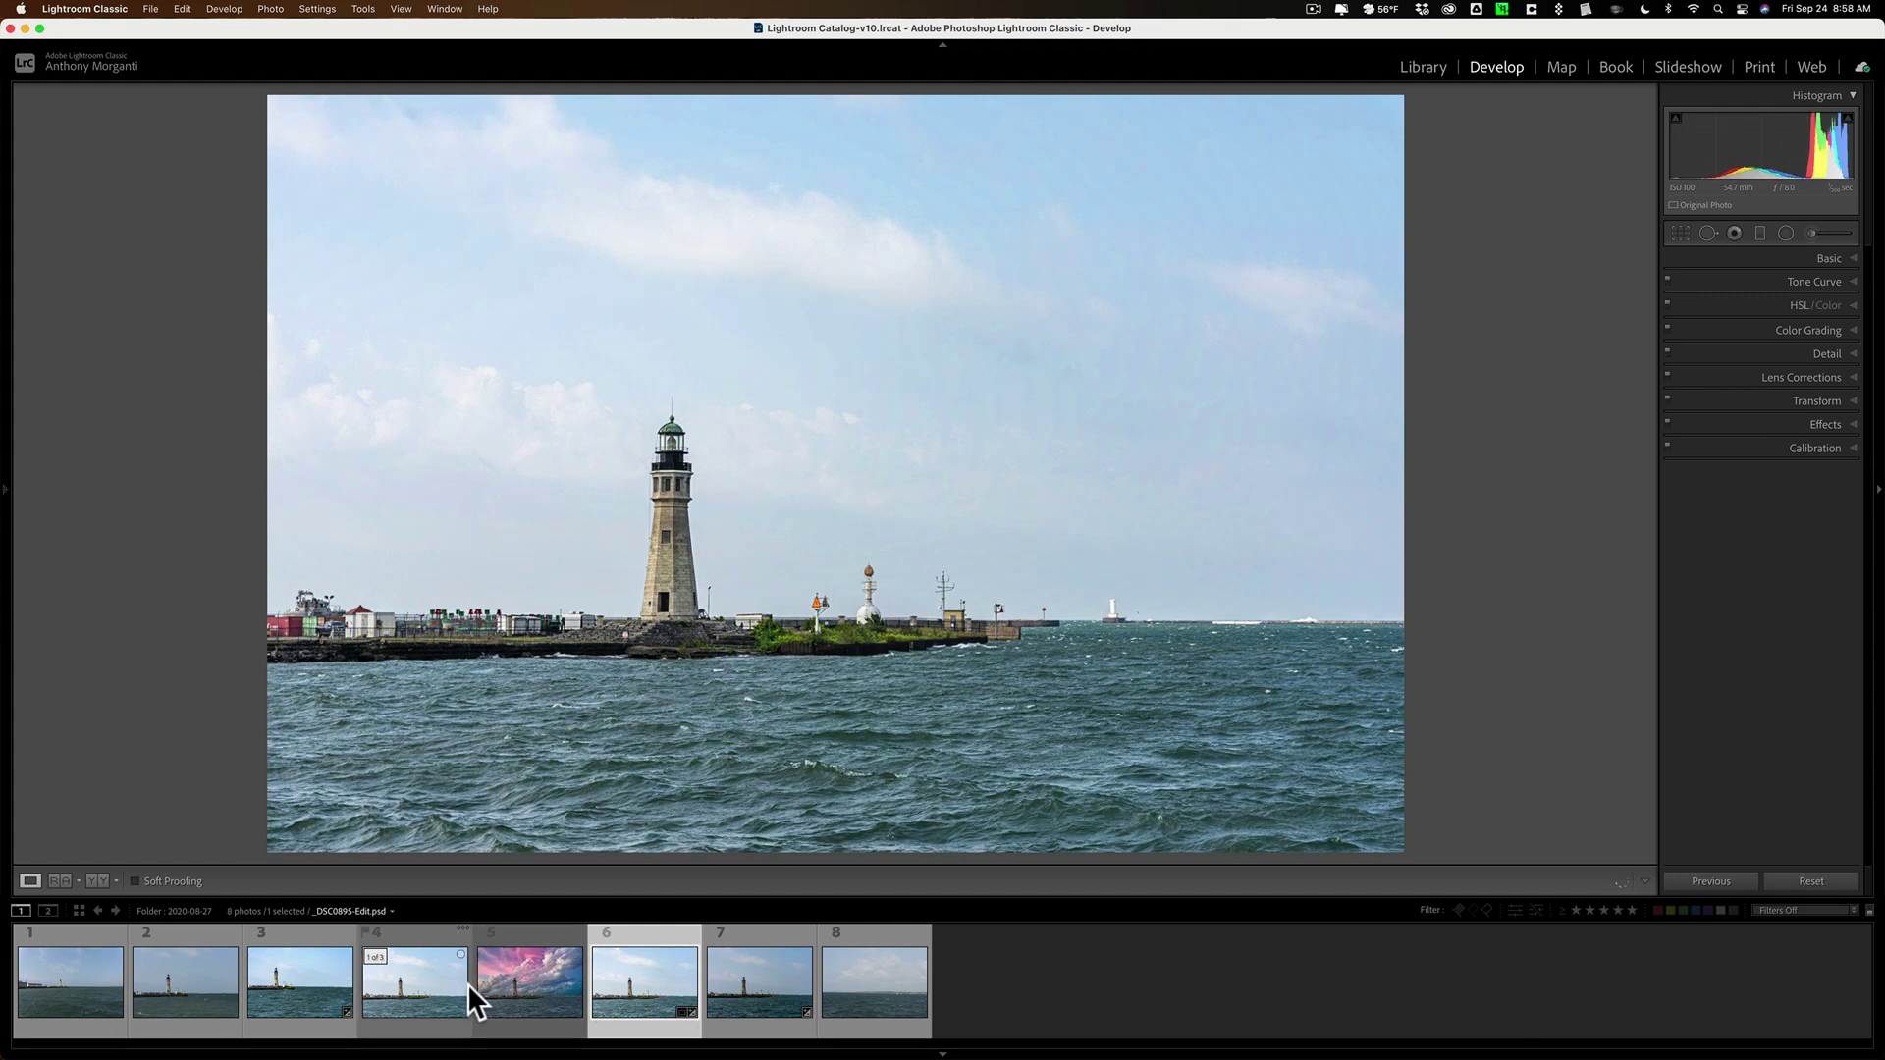
click(430, 980)
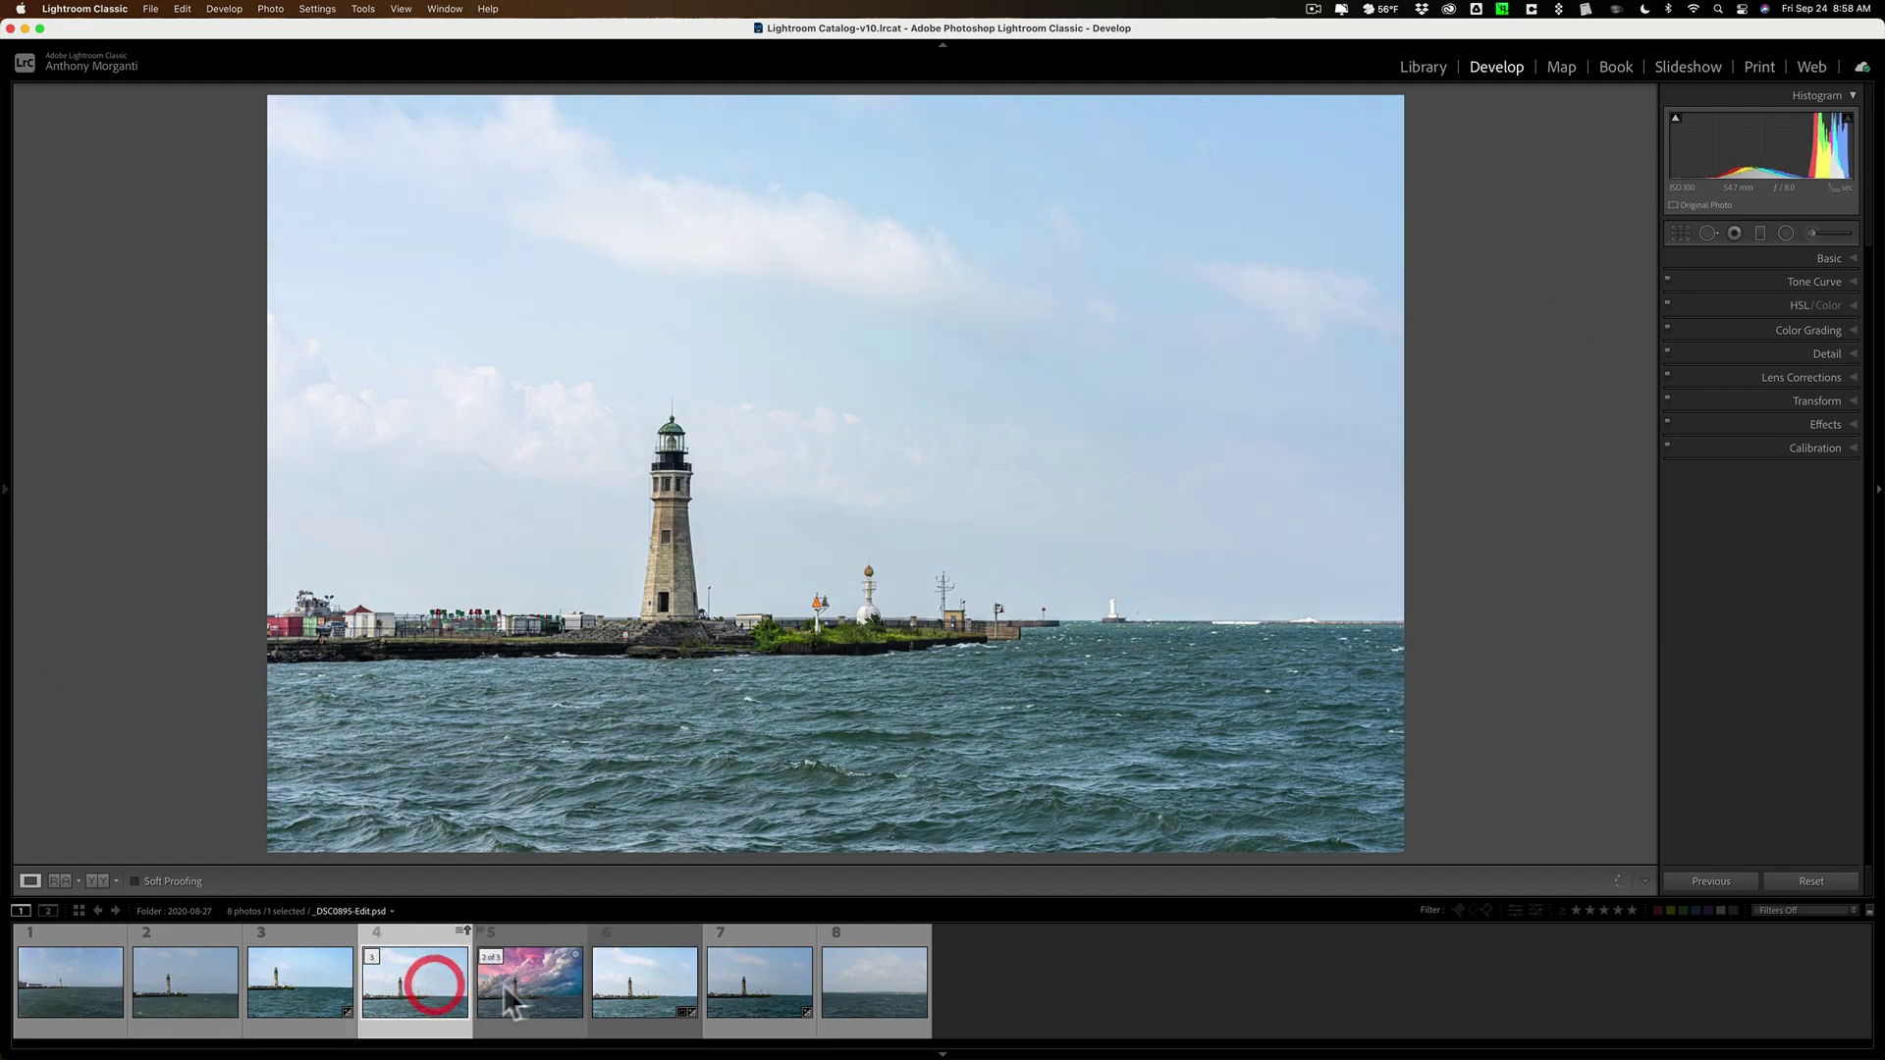
click(601, 982)
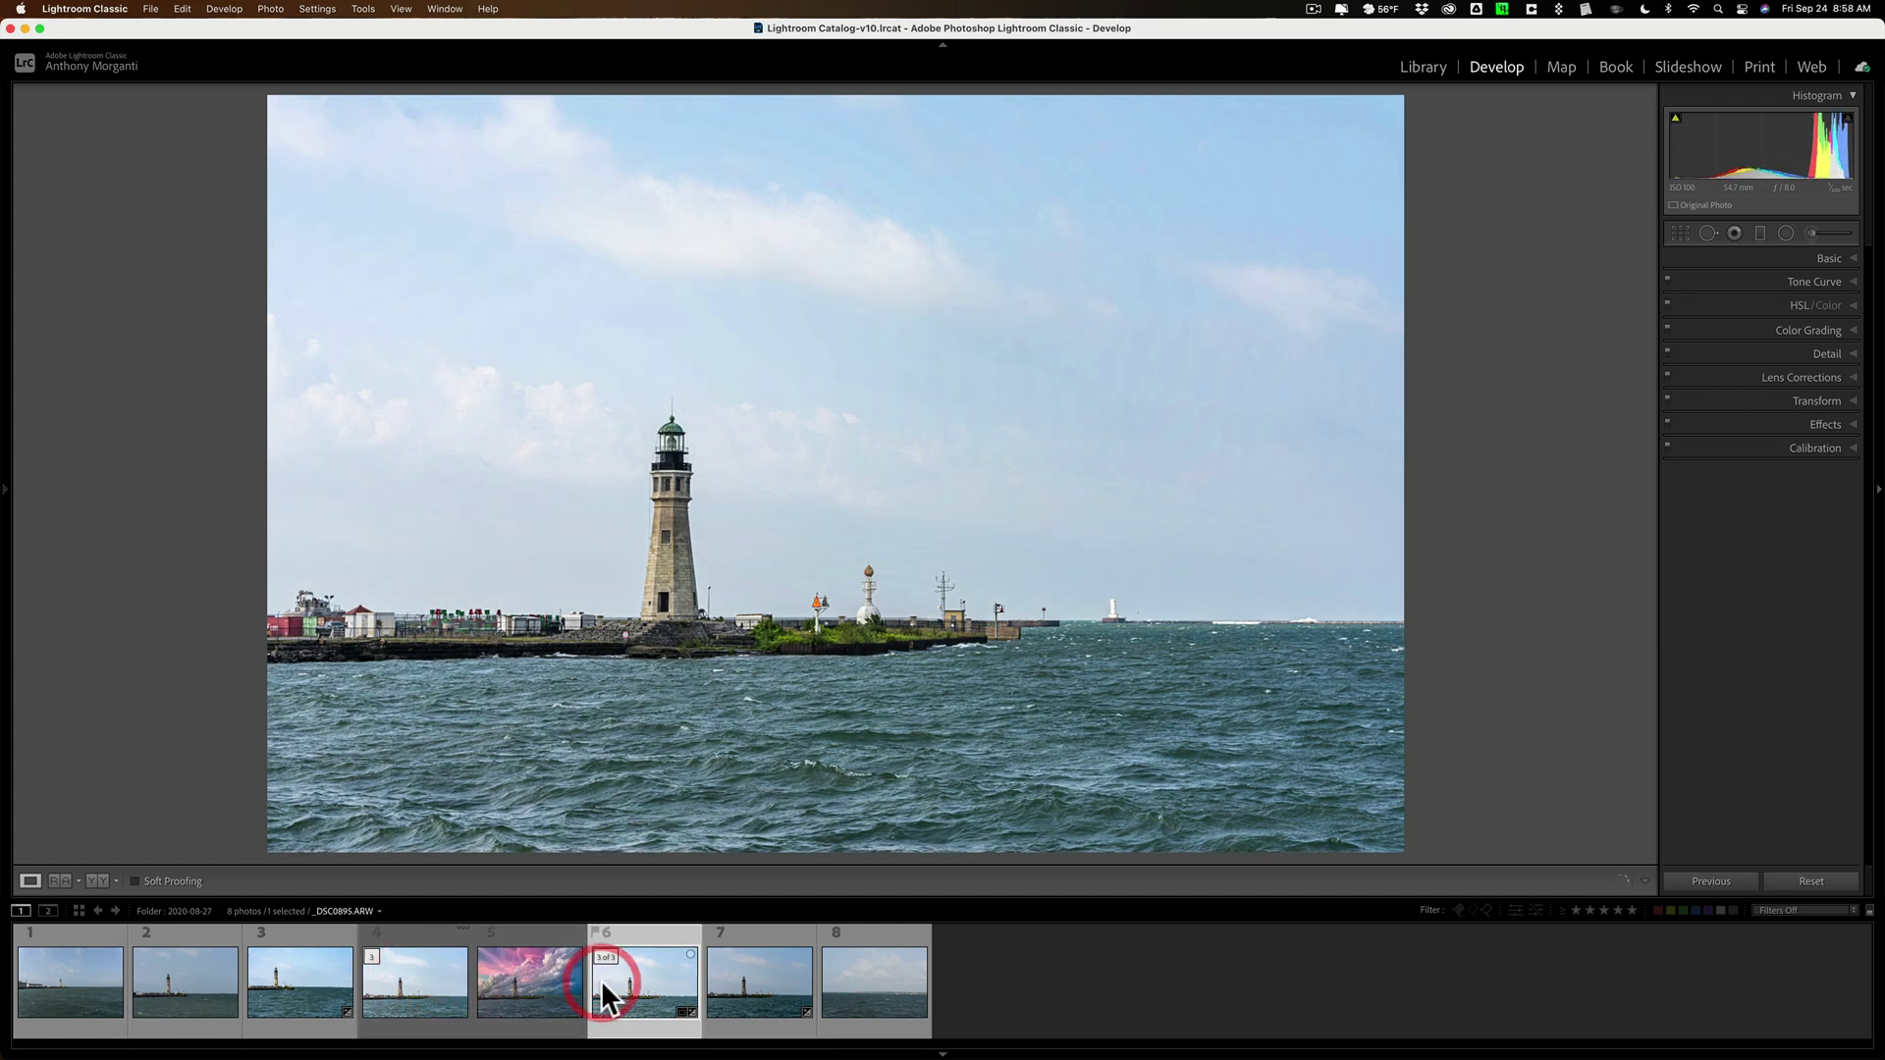
click(416, 981)
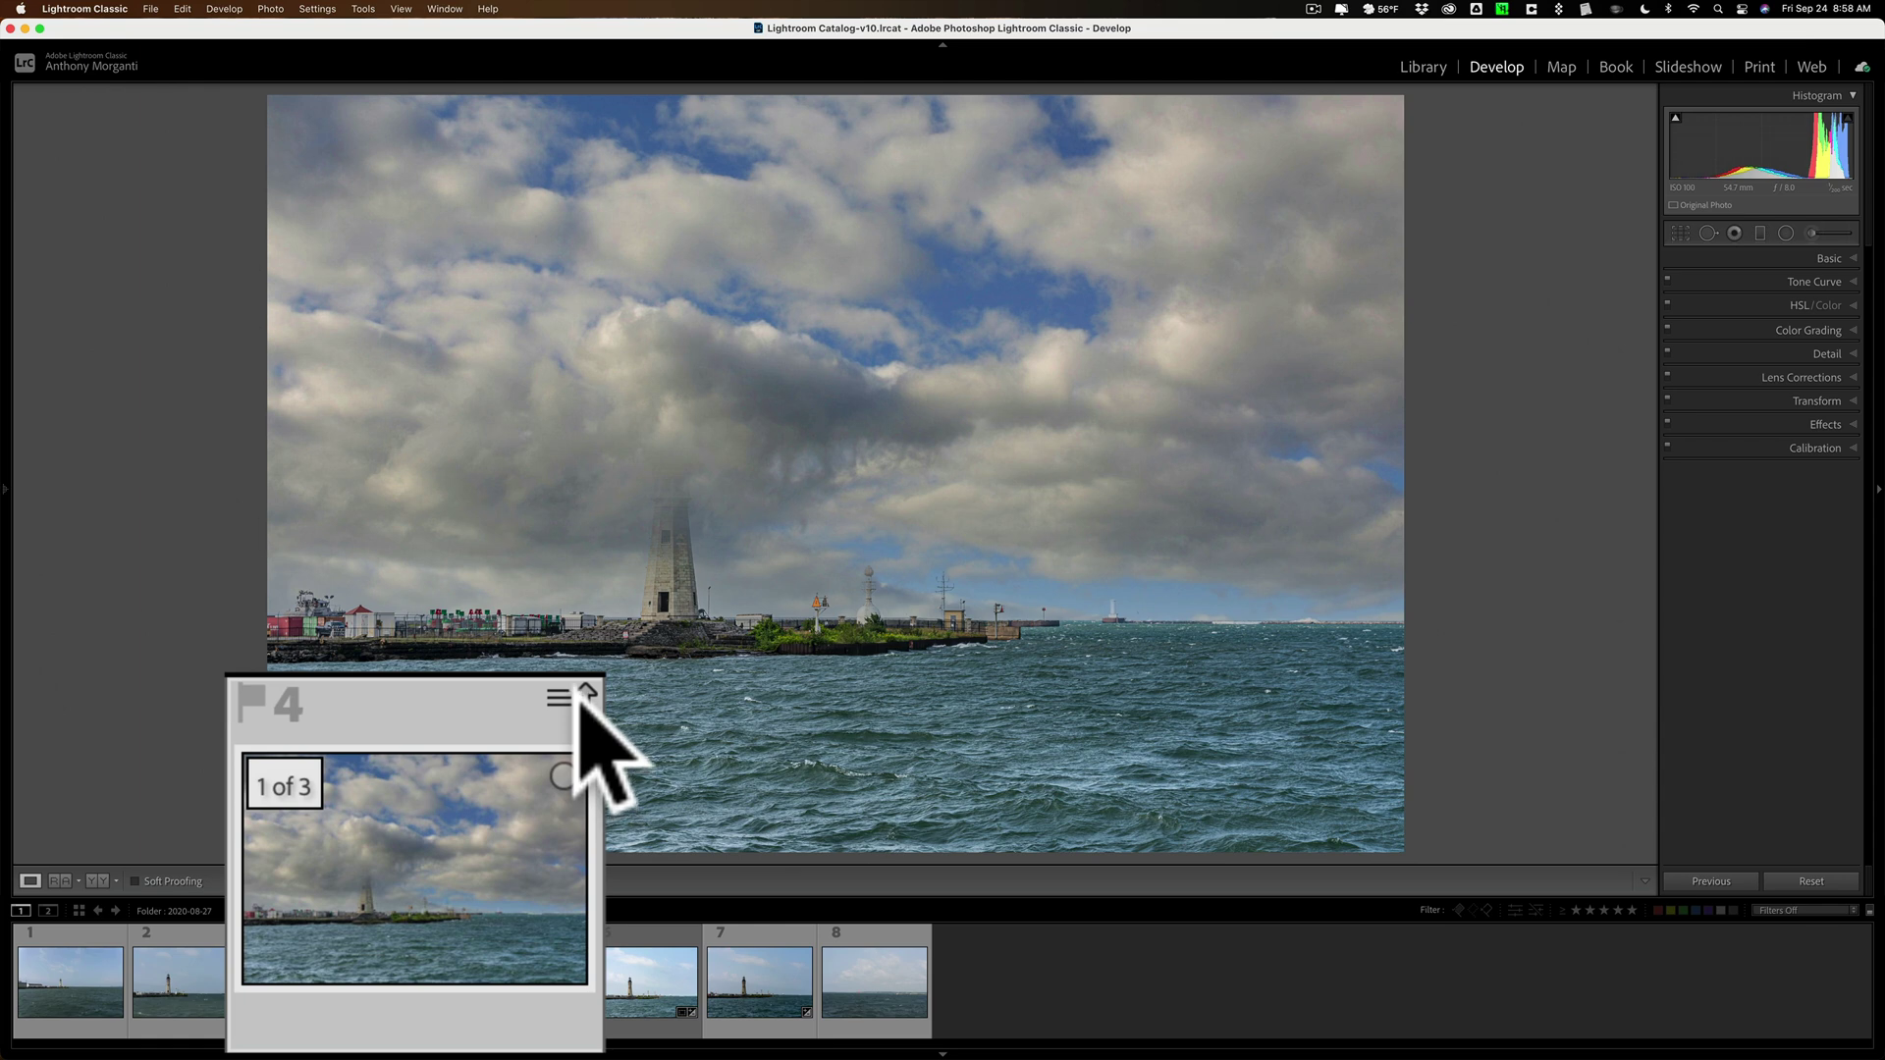
- Import _DSC0895-Edit.psd's changed metadata from disk to restore the Clouds 042 sky
click(468, 930)
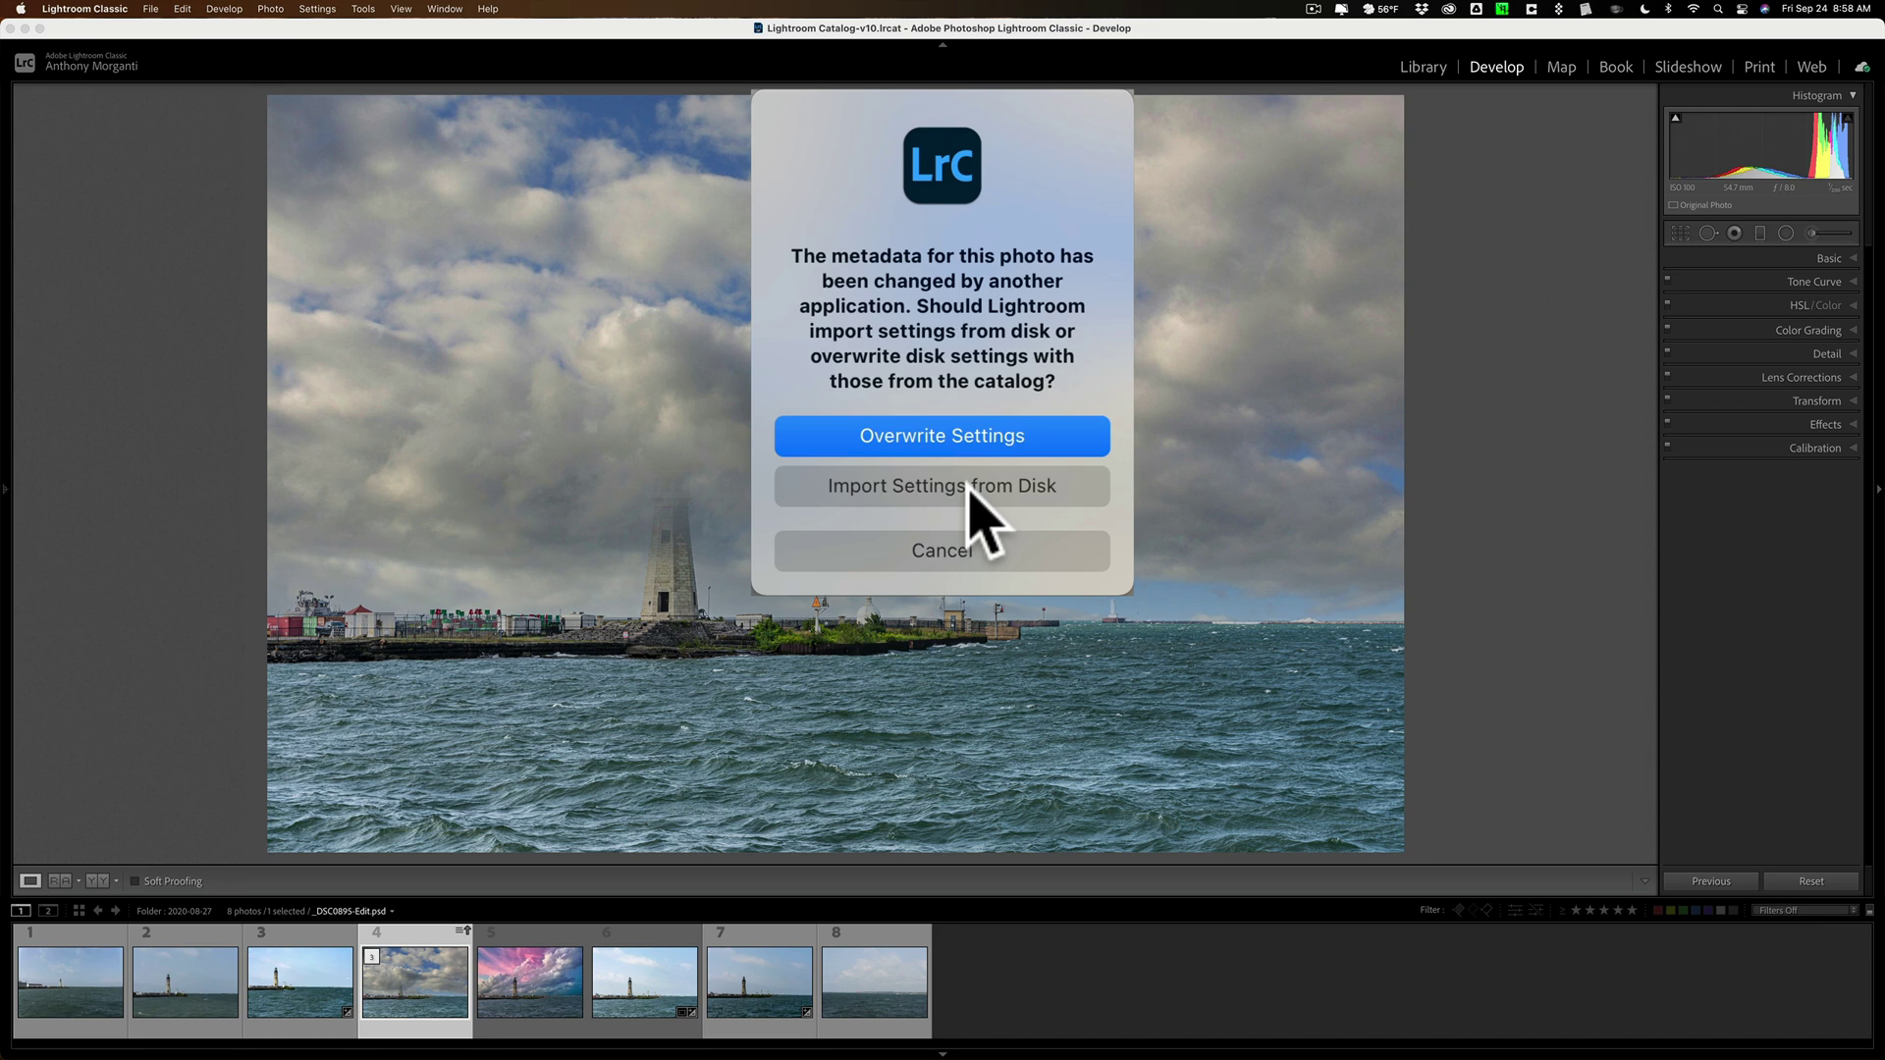
click(969, 488)
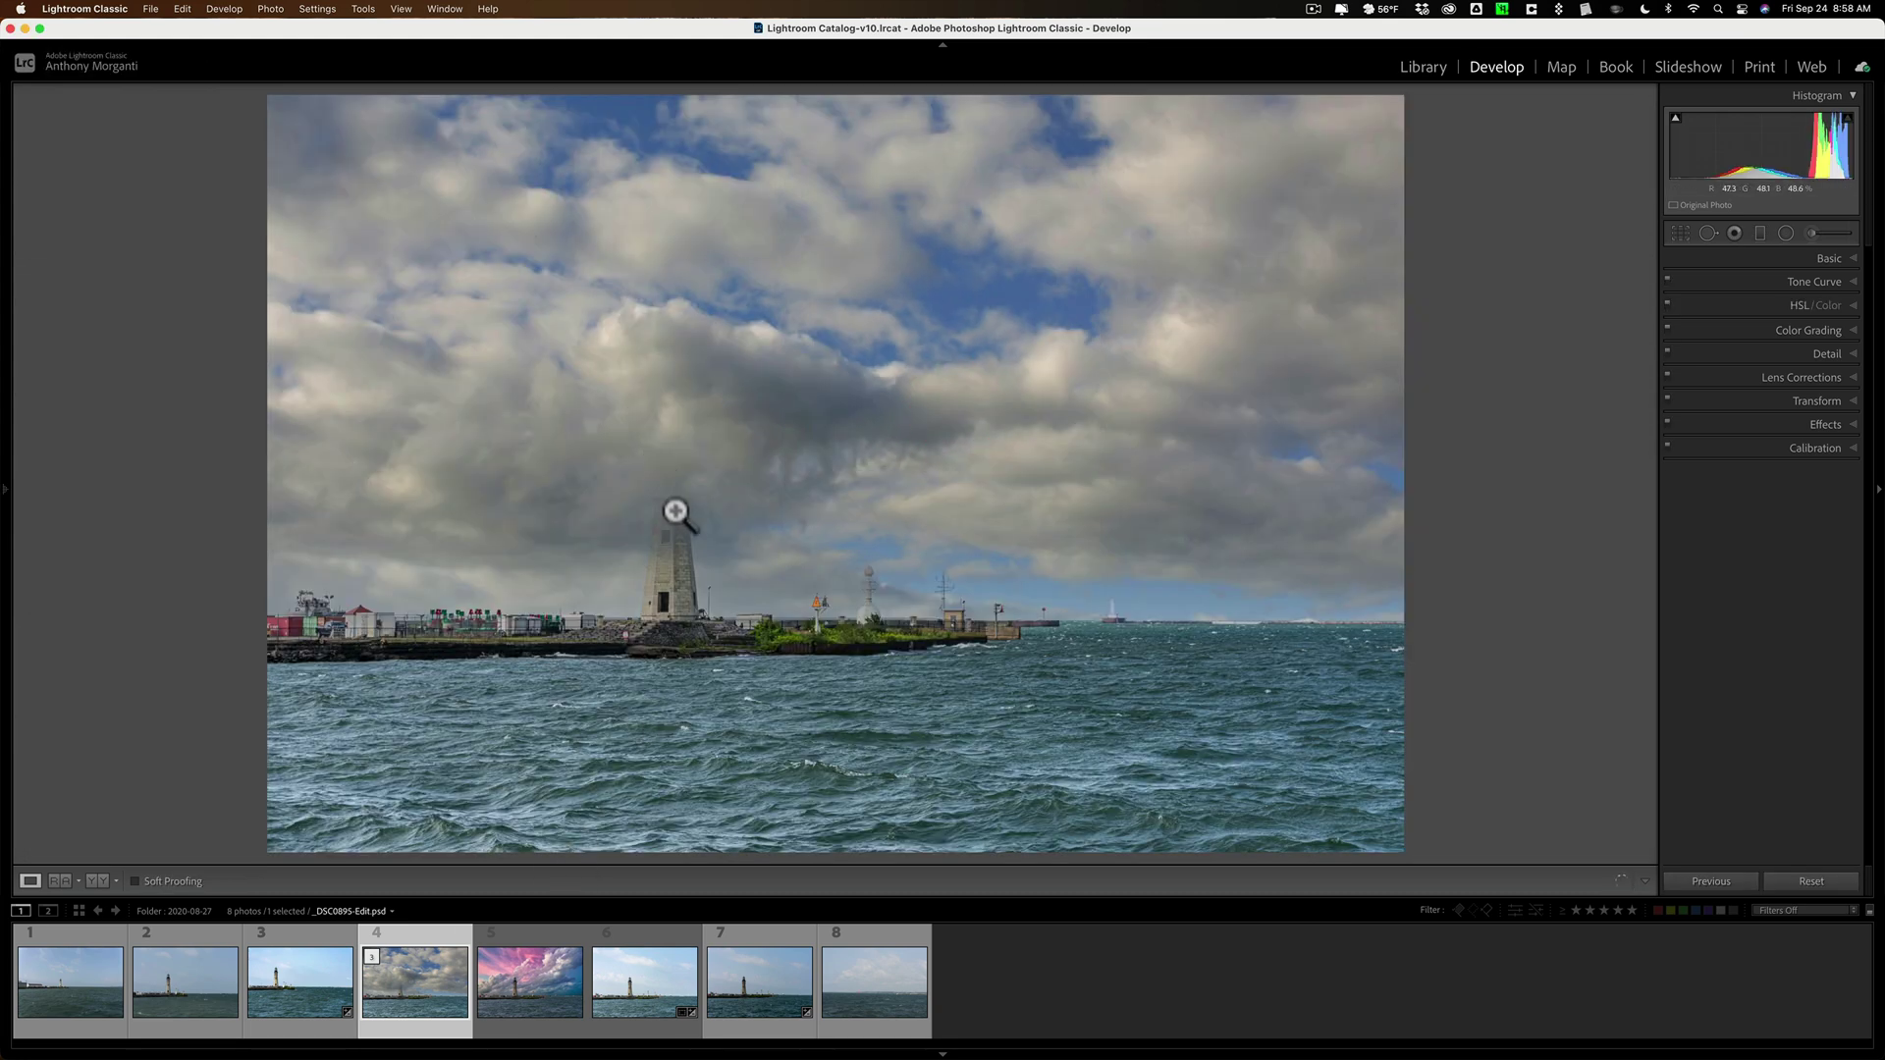
click(516, 983)
click(419, 986)
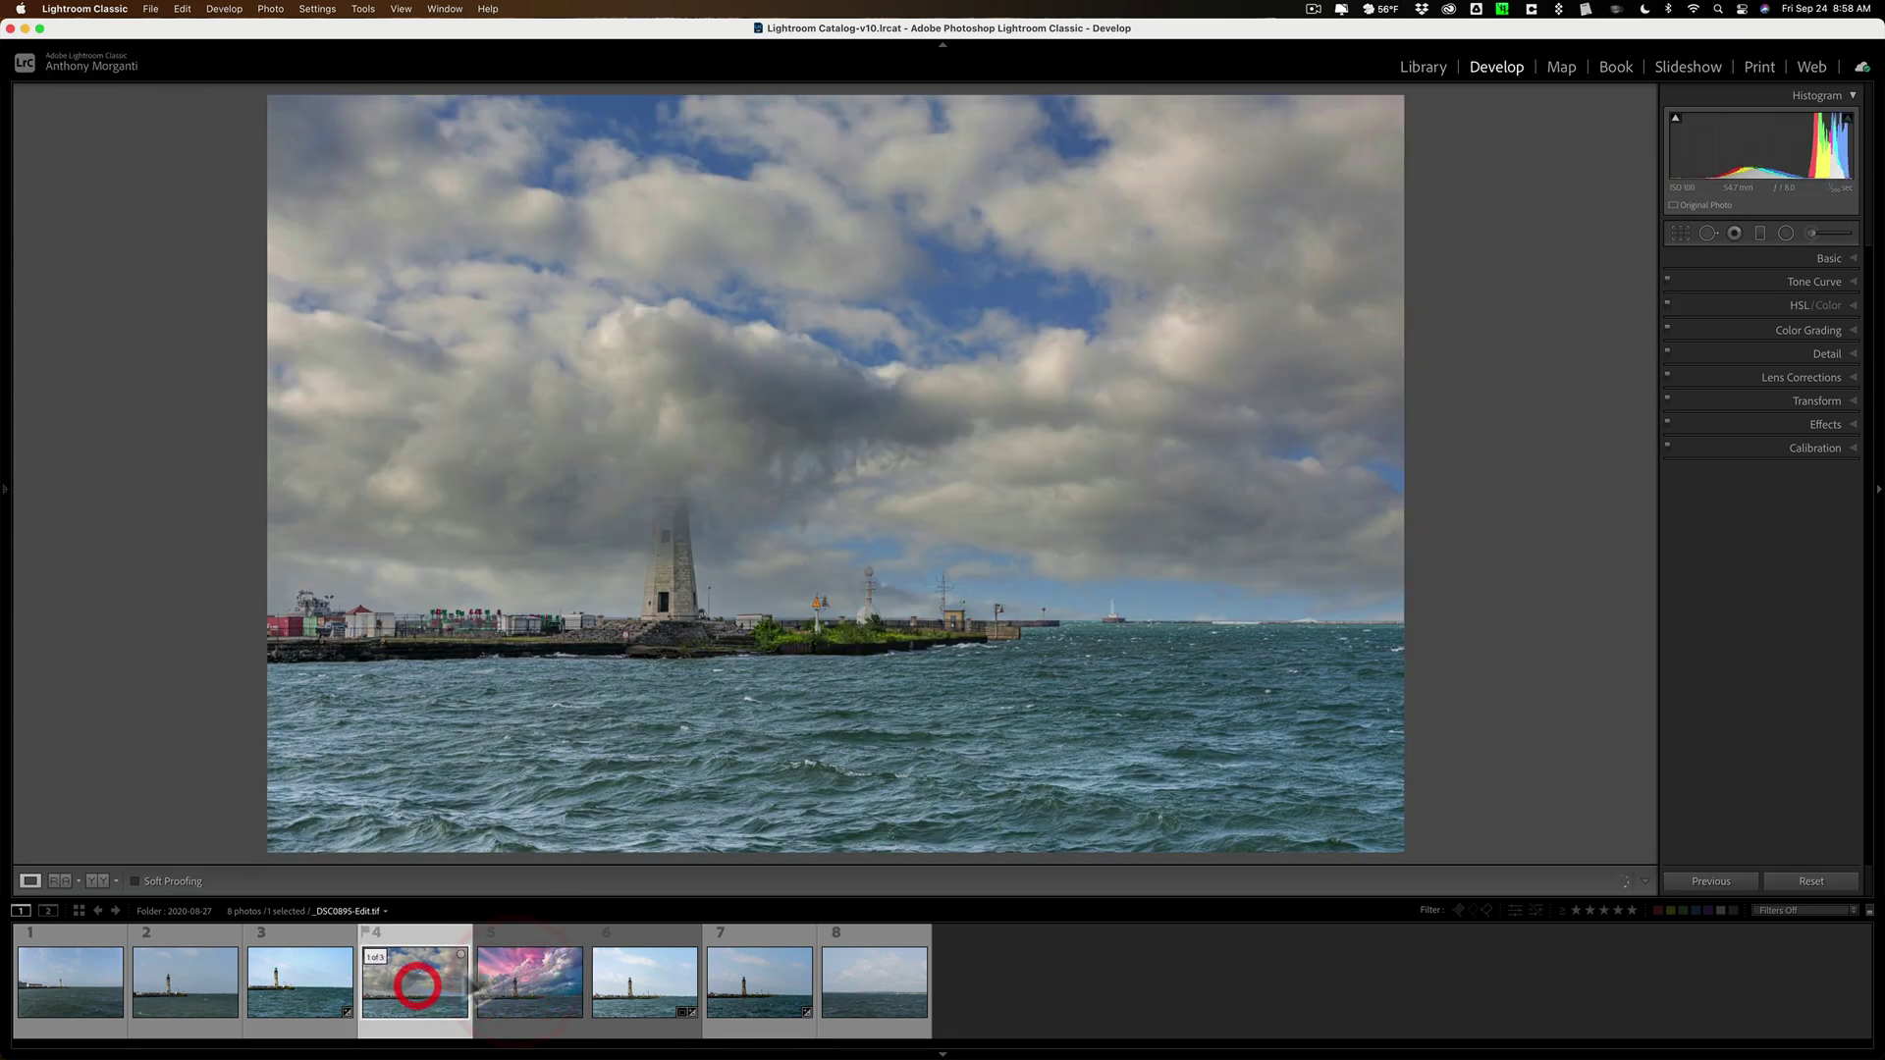